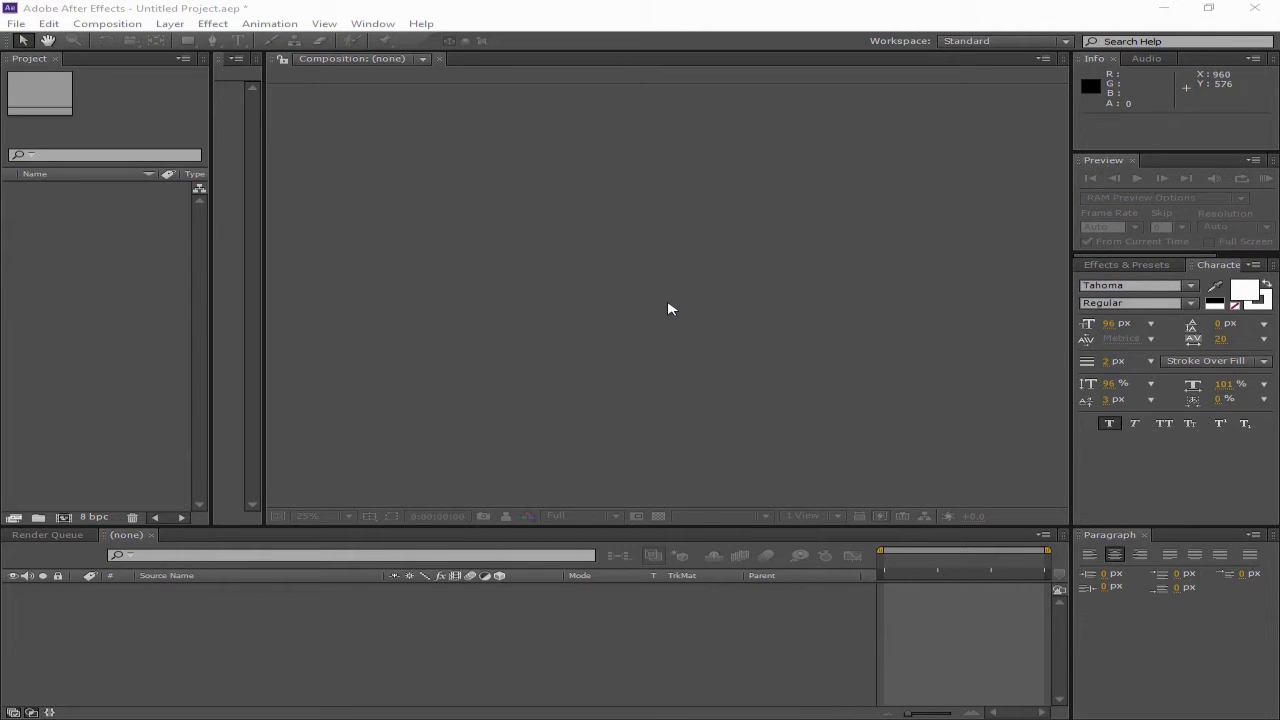
Create a new 1920 x 1080 composition lasting 7 seconds at 25 fps
{"action": "left_click", "coordinate": [107, 23]}
{"action": "left_click", "coordinate": [130, 37]}
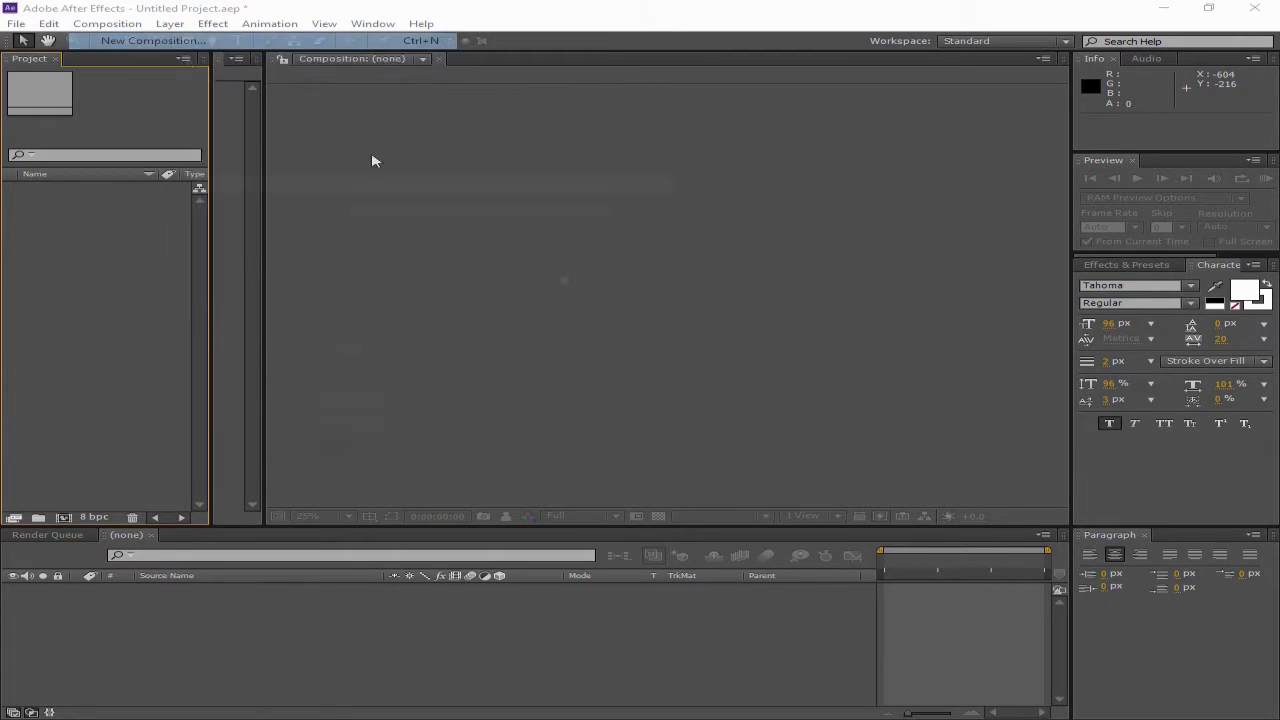
{"action": "left_click", "coordinate": [522, 501]}
Add a black solid layer of 1920 x 1080 px to the composition
{"action": "right_click", "coordinate": [333, 652]}
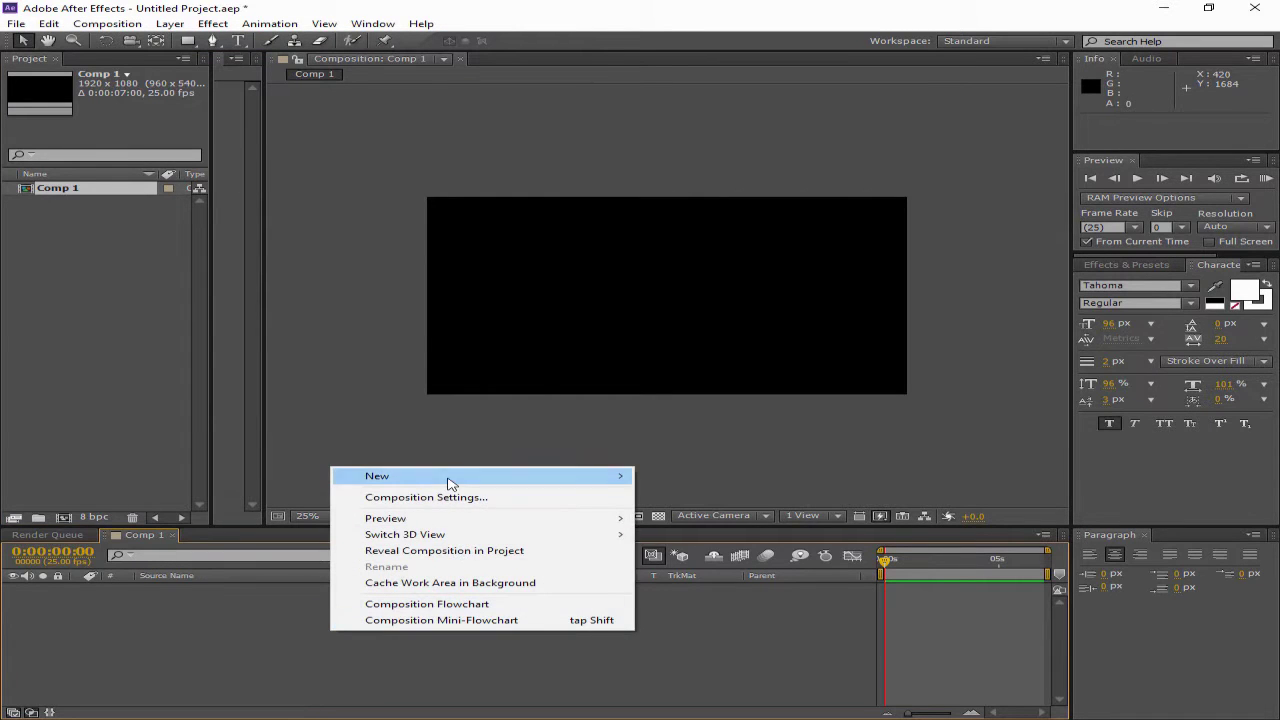
{"action": "mouse_move", "coordinate": [449, 481]}
{"action": "left_click", "coordinate": [718, 514]}
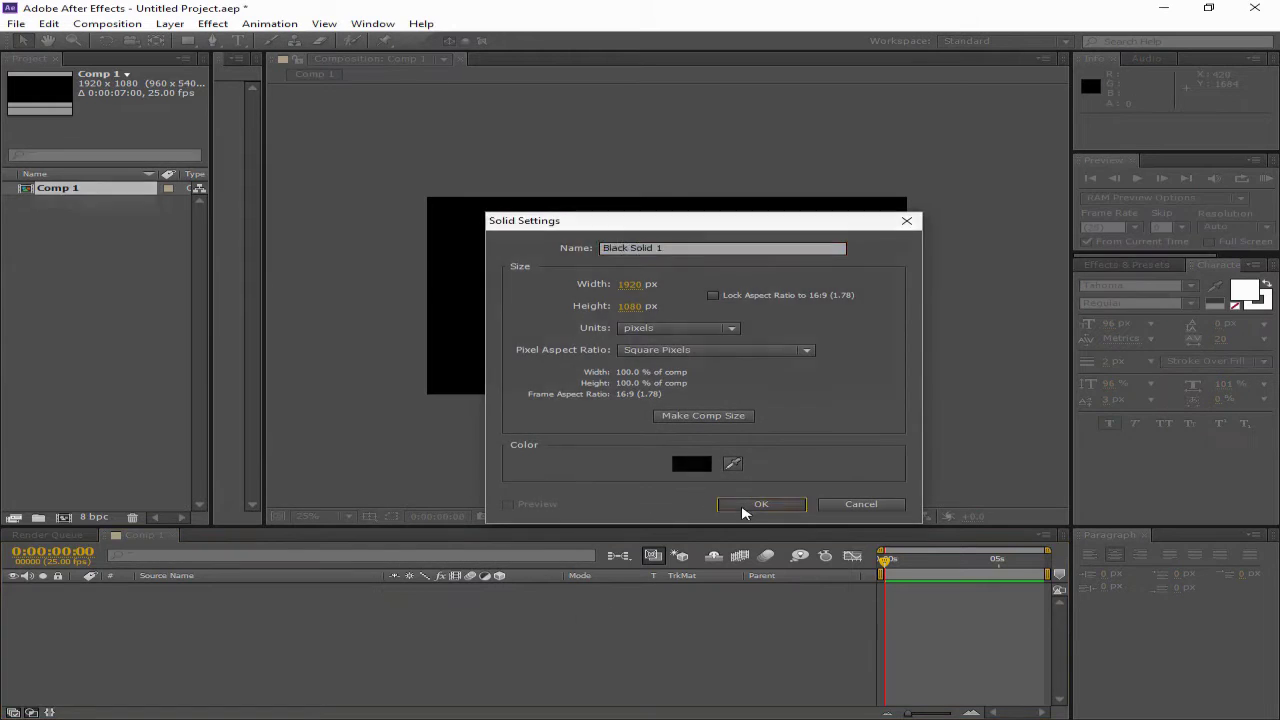
{"action": "left_click", "coordinate": [745, 507]}
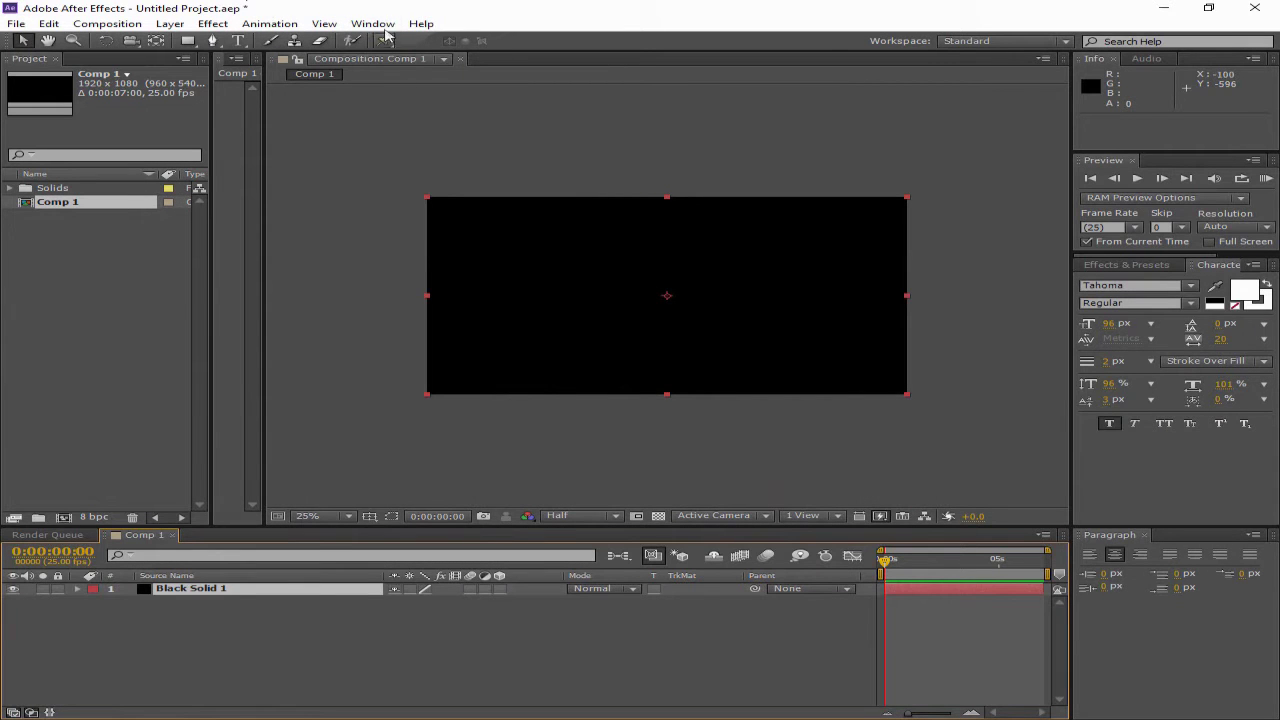
Launch the TypeMonkey.jsx script and place its window so all of its settings can be reached
{"action": "left_click", "coordinate": [372, 23]}
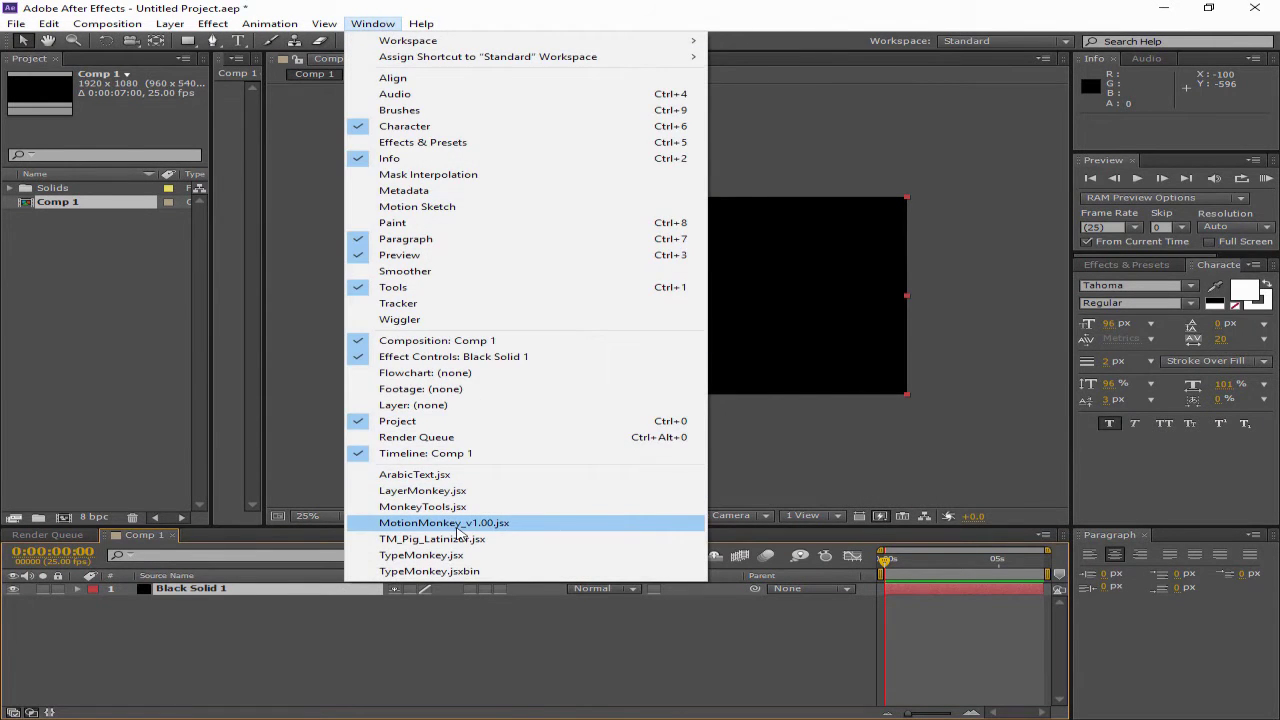
{"action": "left_click", "coordinate": [421, 554]}
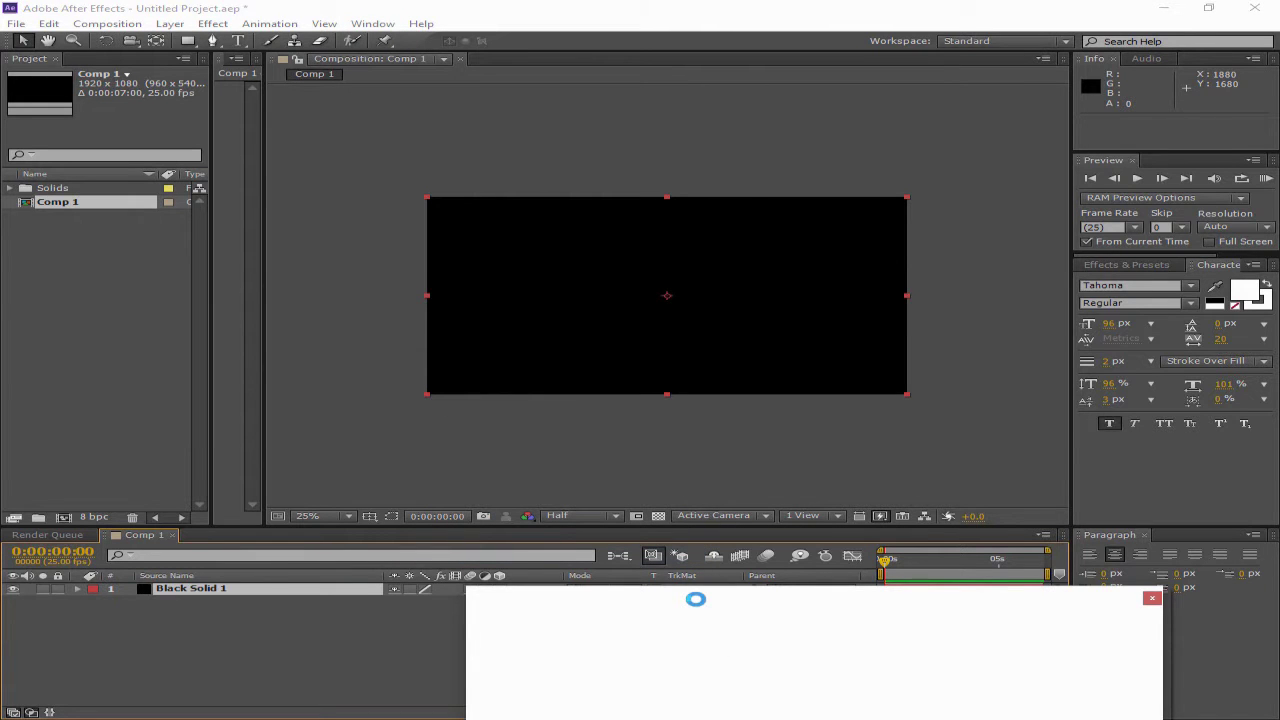
{"action": "left_click_drag", "start_coordinate": [695, 598], "coordinate": [548, 124]}
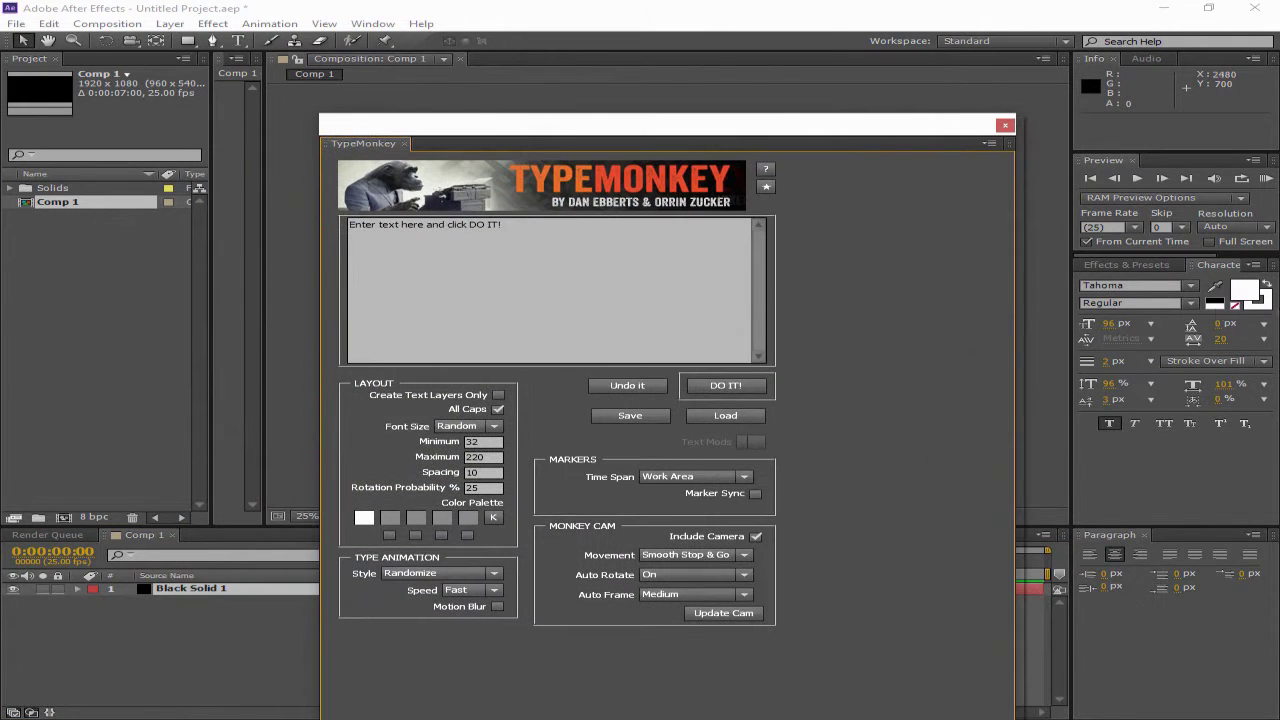
Replace TypeMonkey's placeholder text with "WELCOME TO MY CHANNEL"
{"action": "left_click", "coordinate": [1172, 287]}
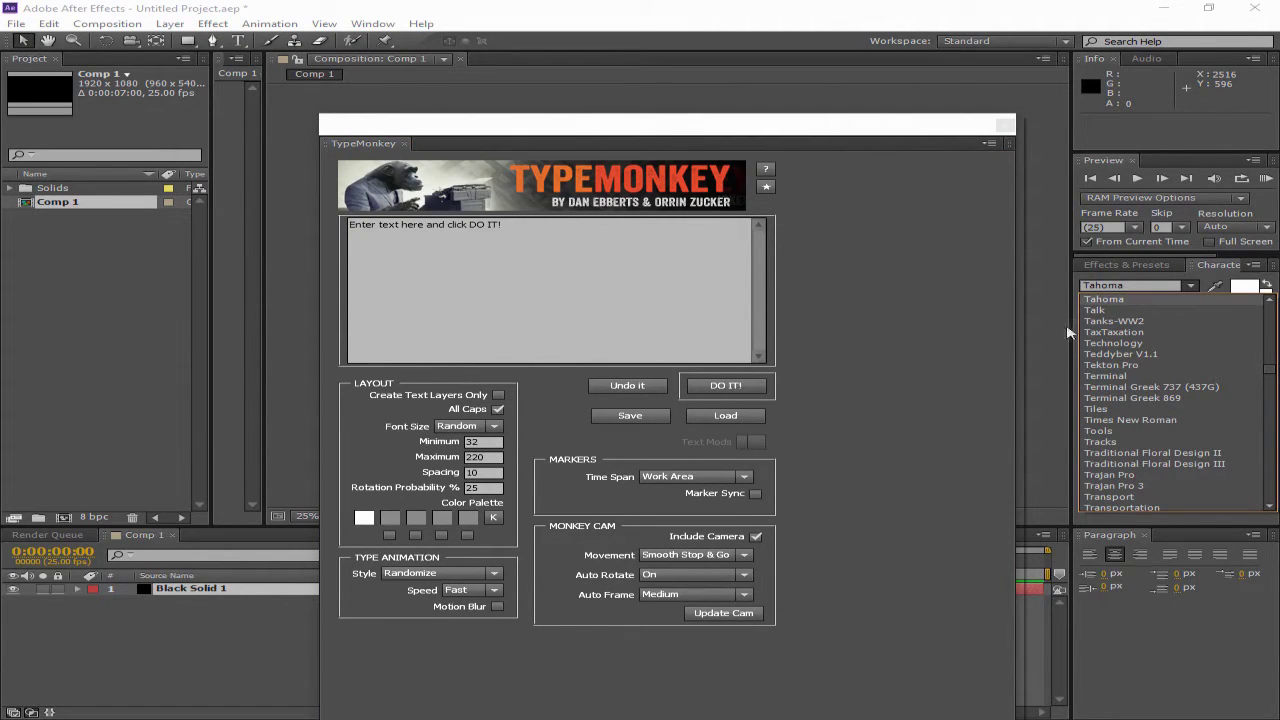
{"action": "left_click", "coordinate": [779, 281]}
{"action": "type", "text": "WELCOME TO MY CHANNEL"}
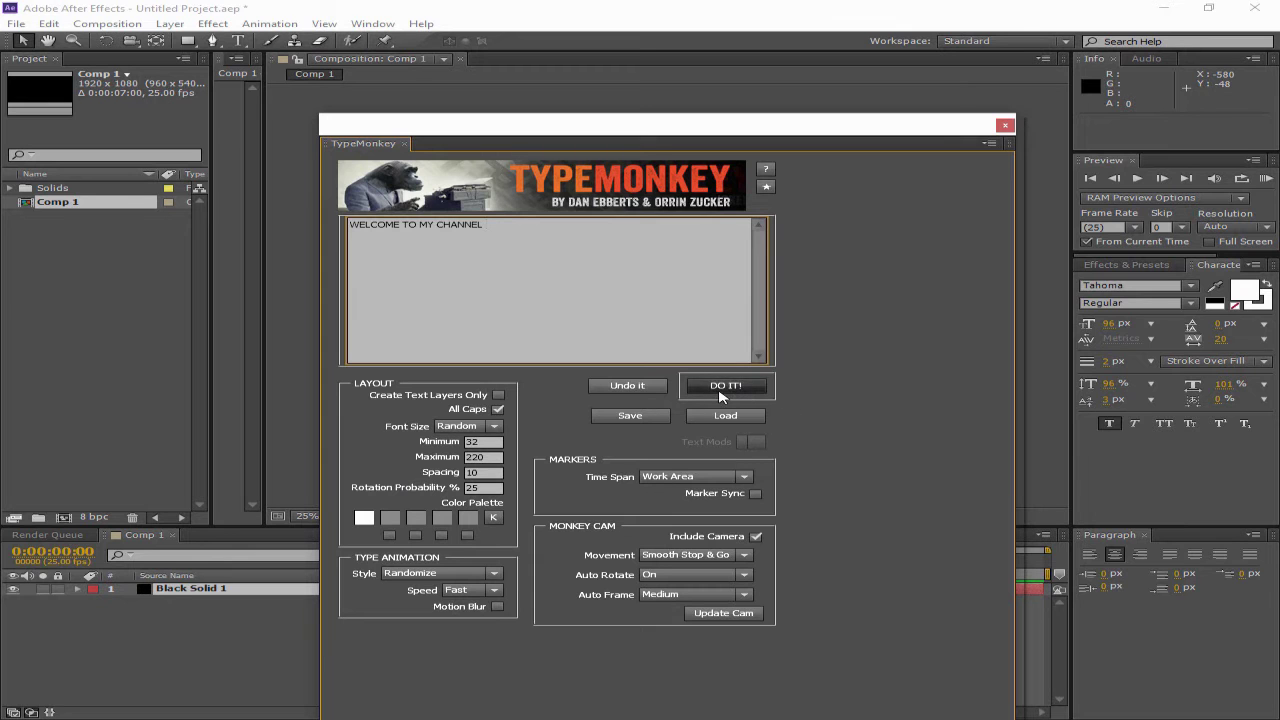
{"action": "left_click_drag", "start_coordinate": [485, 126], "coordinate": [597, 192]}
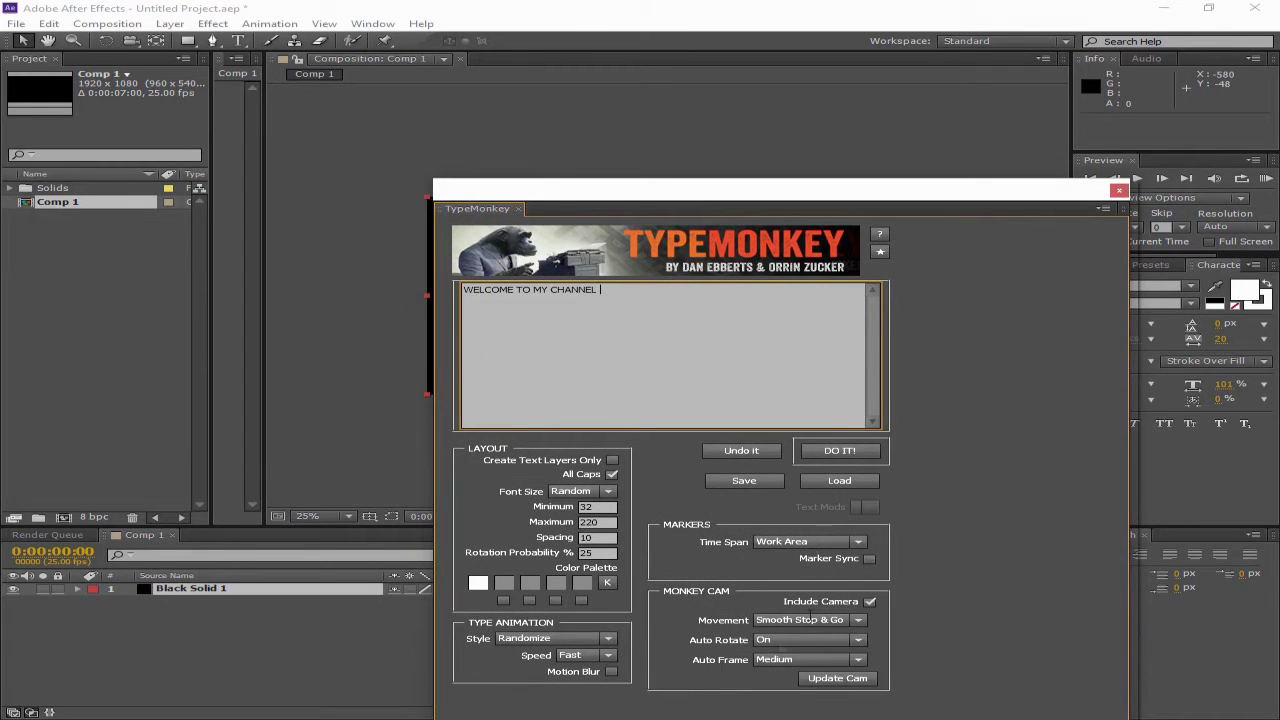
{"action": "left_click_drag", "start_coordinate": [477, 189], "coordinate": [428, 357]}
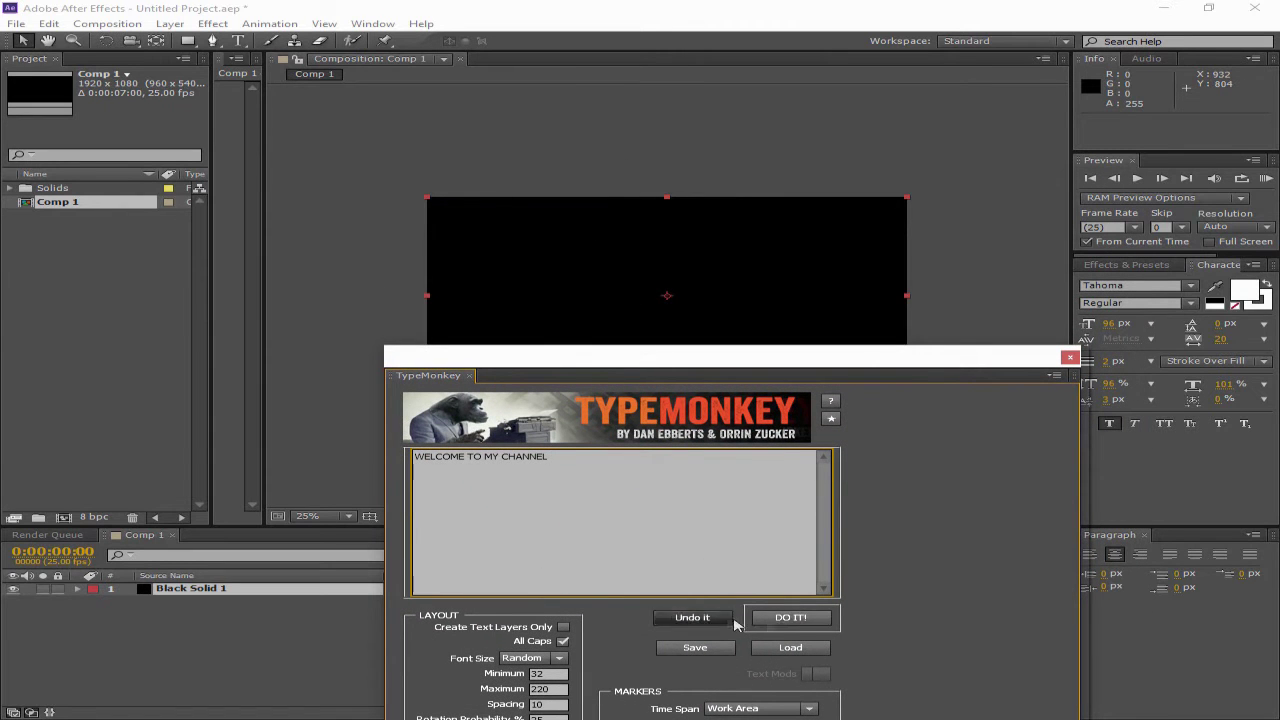
{"action": "left_click_drag", "start_coordinate": [681, 356], "coordinate": [790, 290]}
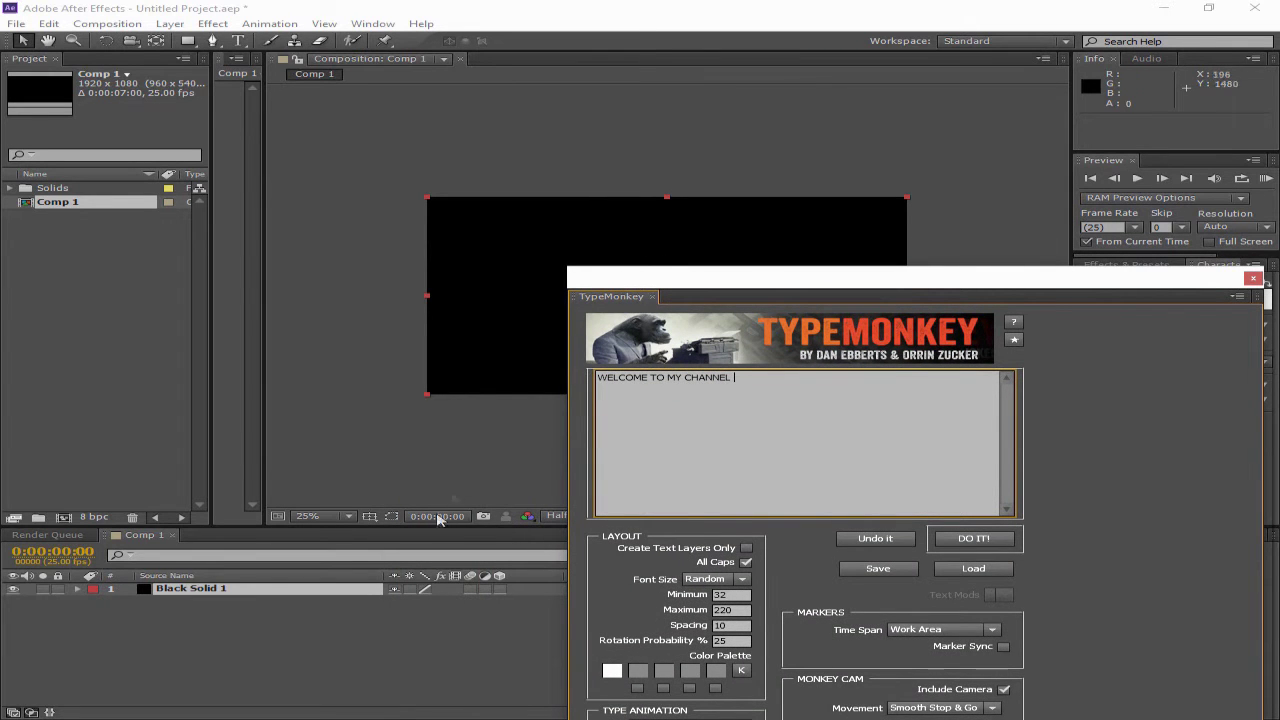
{"action": "left_click_drag", "start_coordinate": [657, 277], "coordinate": [670, 195]}
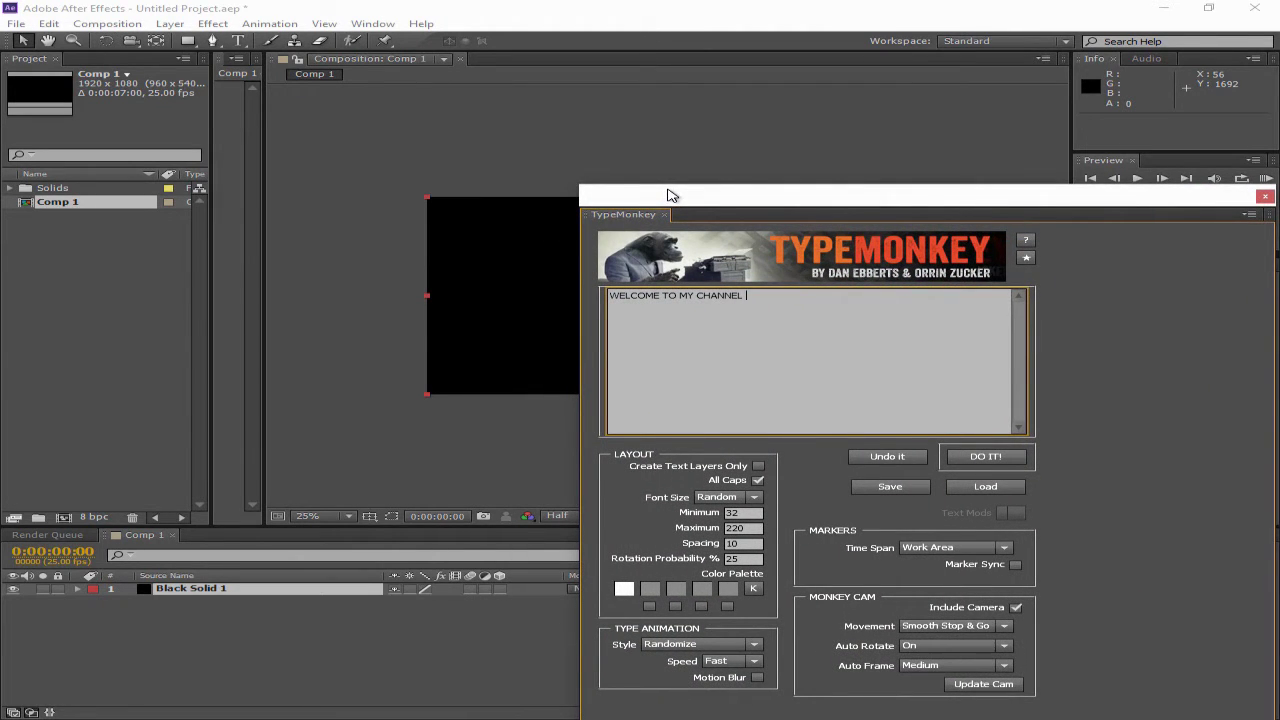
{"action": "left_click_drag", "start_coordinate": [670, 195], "coordinate": [702, 177]}
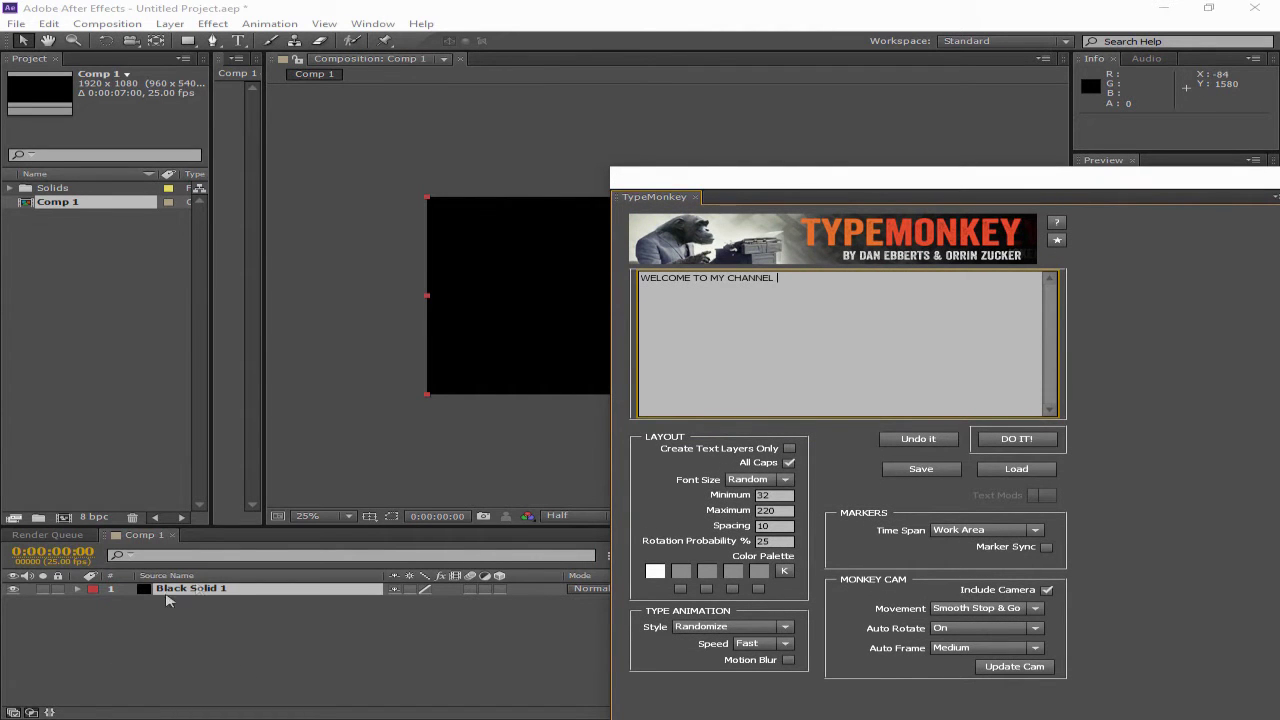
{"action": "left_click_drag", "start_coordinate": [700, 174], "coordinate": [602, 260]}
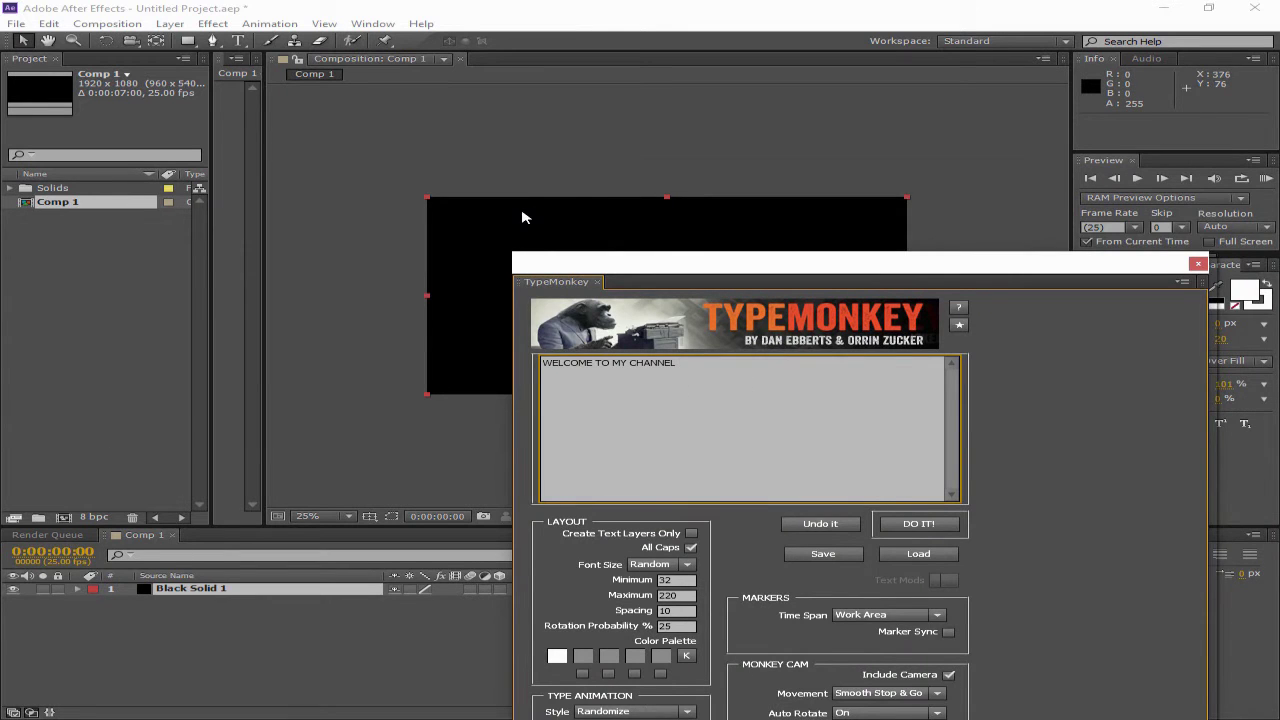
{"action": "left_click_drag", "start_coordinate": [609, 274], "coordinate": [683, 274]}
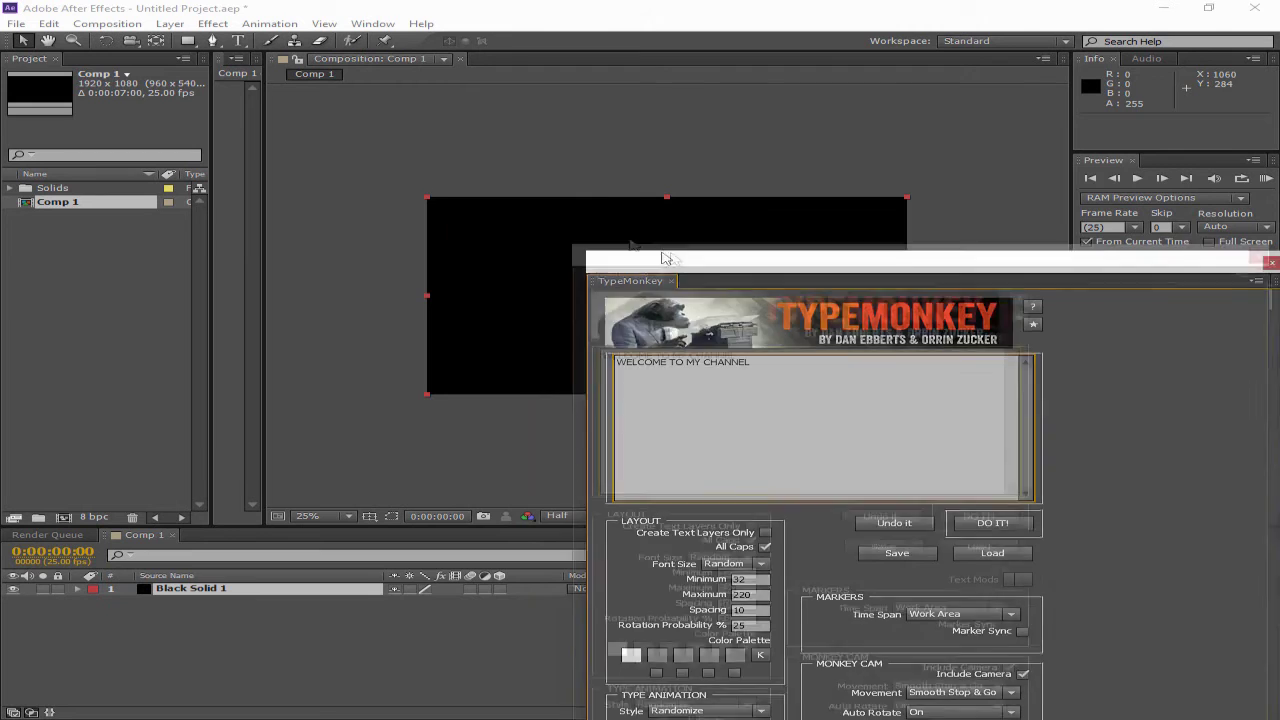
{"action": "left_click_drag", "start_coordinate": [689, 263], "coordinate": [513, 181]}
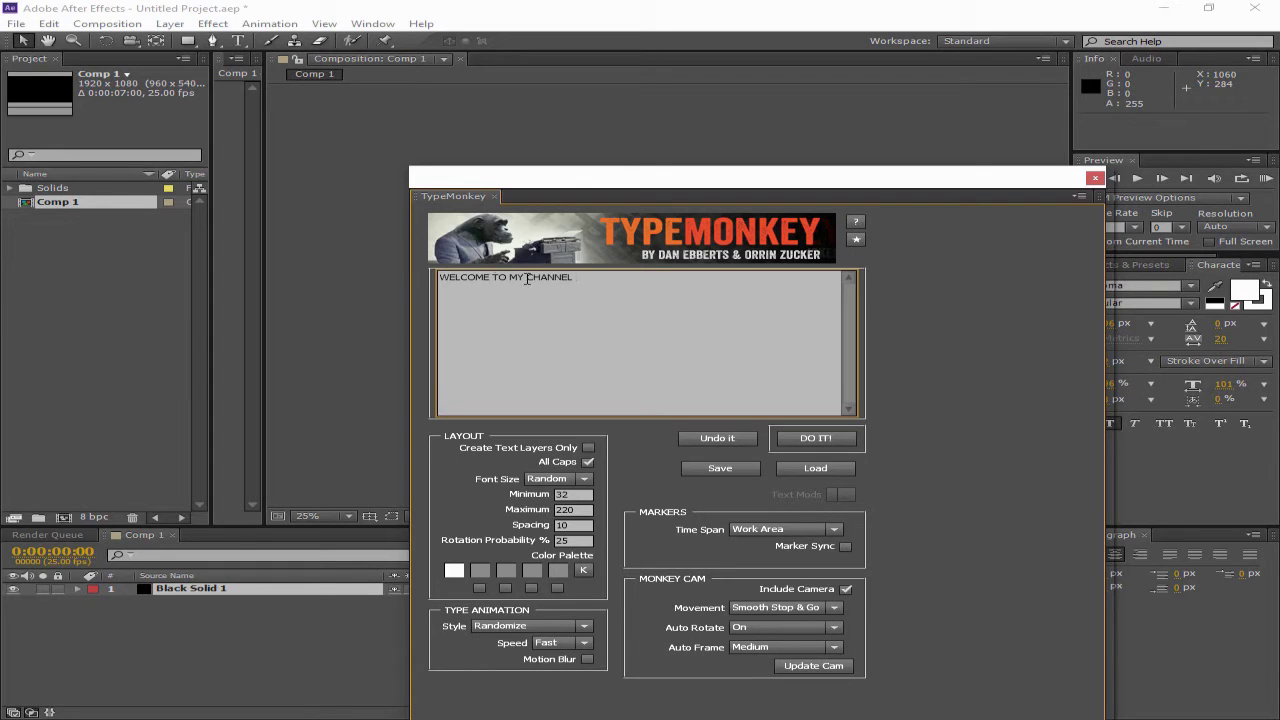
Review the words of the entered text and the options for the marker time span and Monkey Cam movement
{"action": "double_click", "coordinate": [467, 277]}
{"action": "left_click", "coordinate": [493, 277]}
{"action": "left_click_drag", "start_coordinate": [493, 278], "coordinate": [519, 278]}
{"action": "left_click", "coordinate": [765, 532]}
{"action": "left_click", "coordinate": [785, 556]}
{"action": "left_click", "coordinate": [780, 530]}
{"action": "left_click", "coordinate": [785, 543]}
{"action": "left_click", "coordinate": [790, 531]}
{"action": "left_click", "coordinate": [790, 554]}
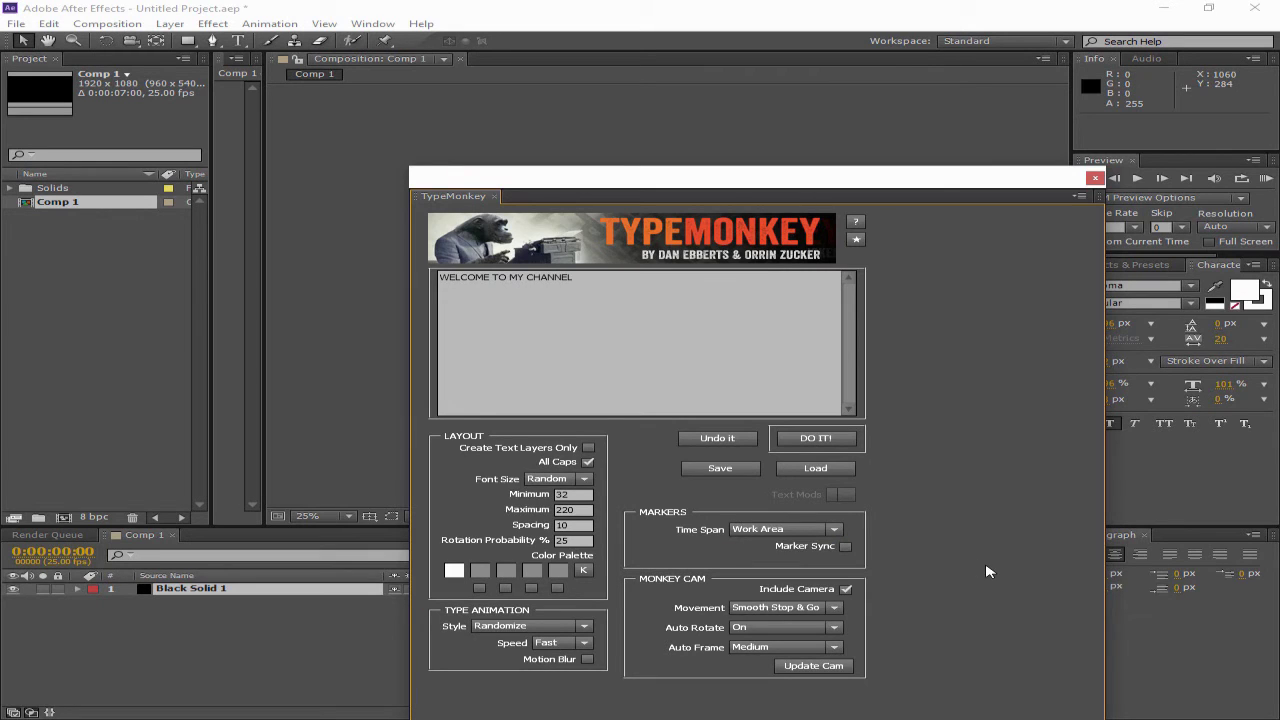
{"action": "left_click", "coordinate": [811, 610]}
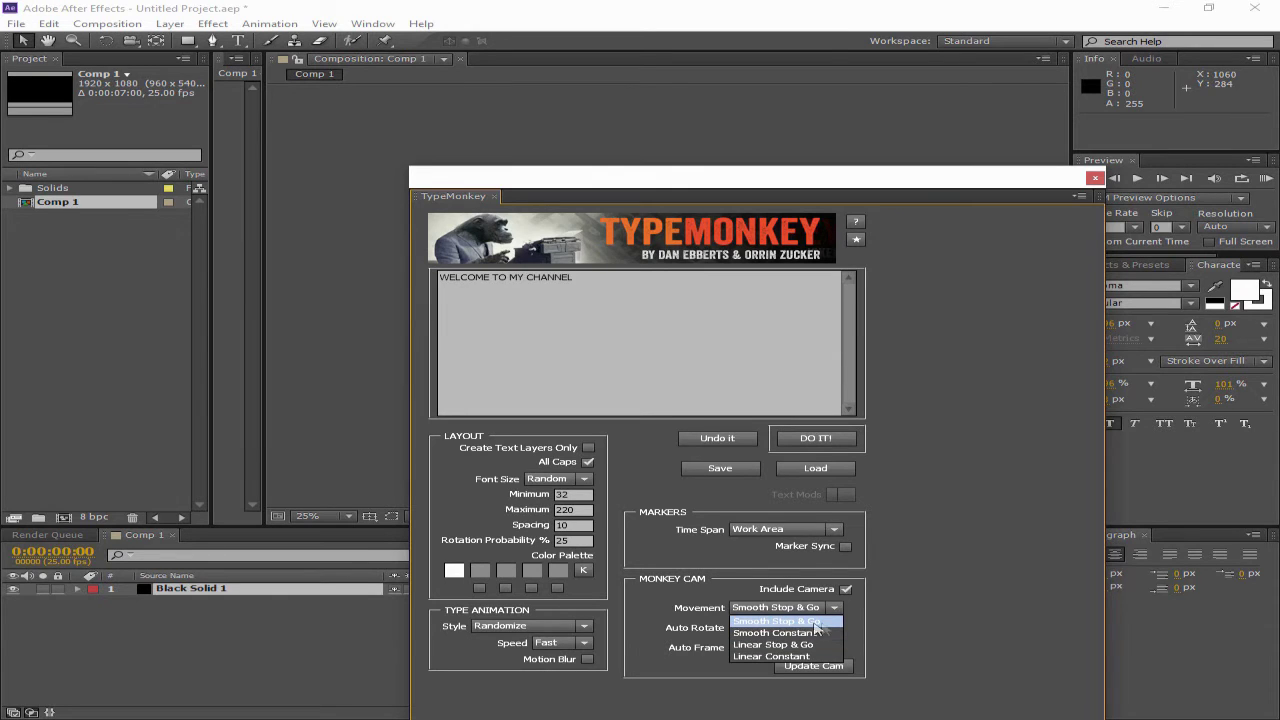
{"action": "left_click", "coordinate": [884, 626]}
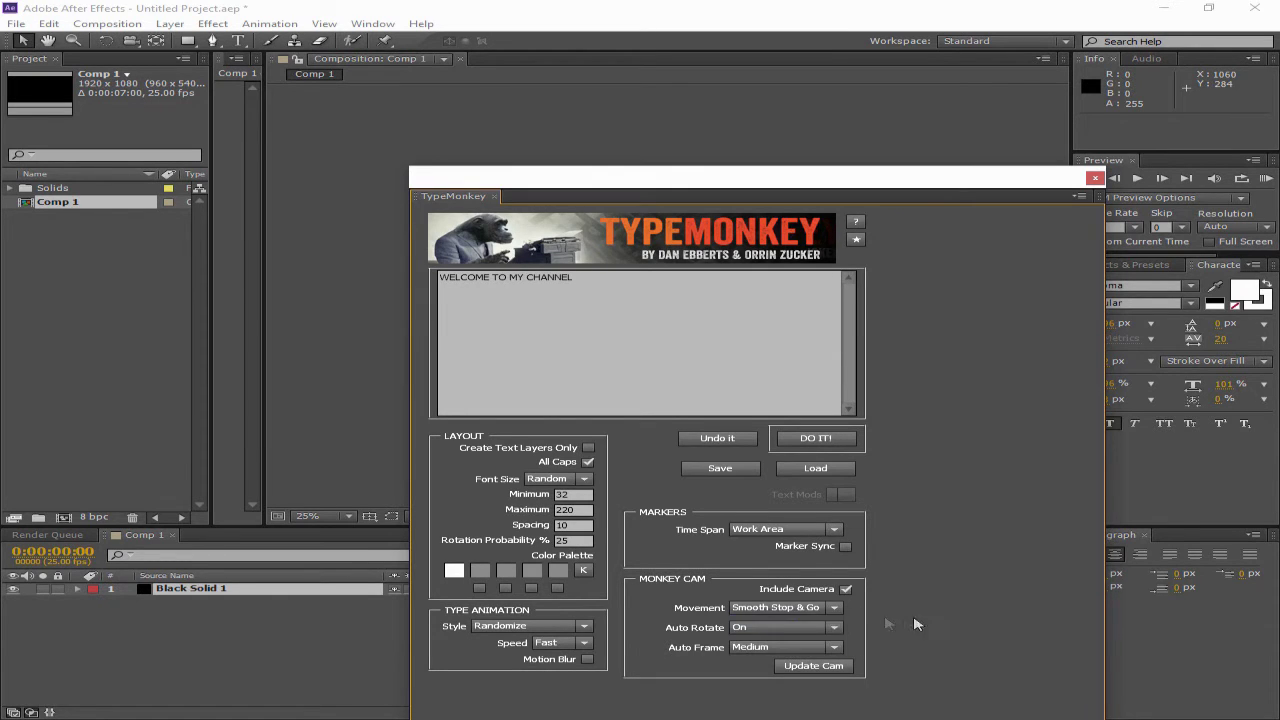
{"action": "left_click", "coordinate": [788, 613]}
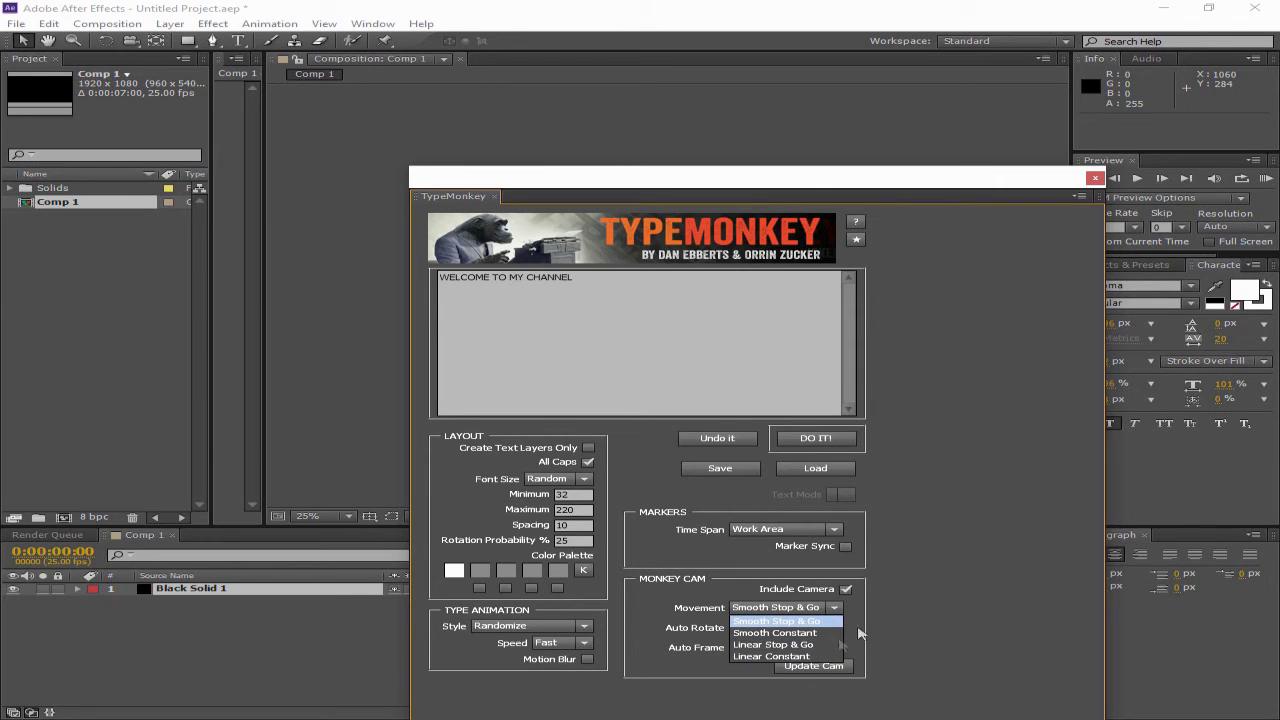
{"action": "left_click", "coordinate": [914, 604]}
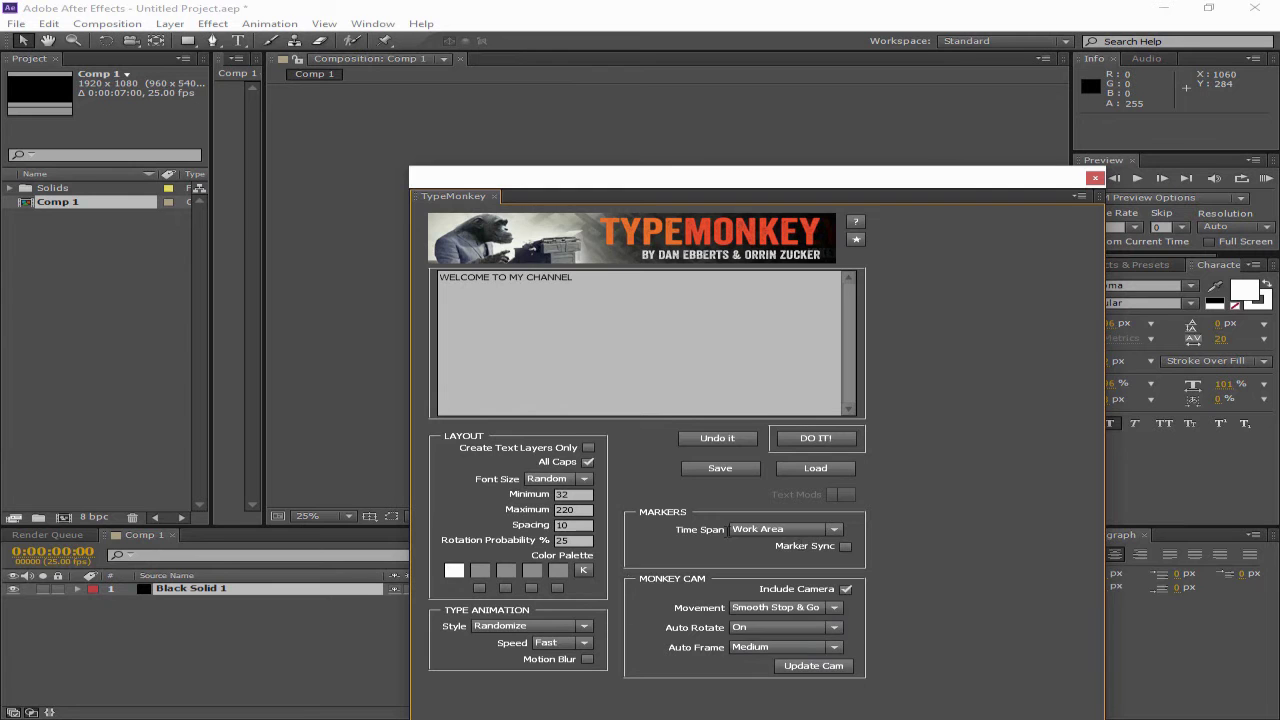
Set the layout's font size mode to Constant, keeping the composition partly uncovered by the TypeMonkey window
{"action": "left_click_drag", "start_coordinate": [594, 183], "coordinate": [843, 120]}
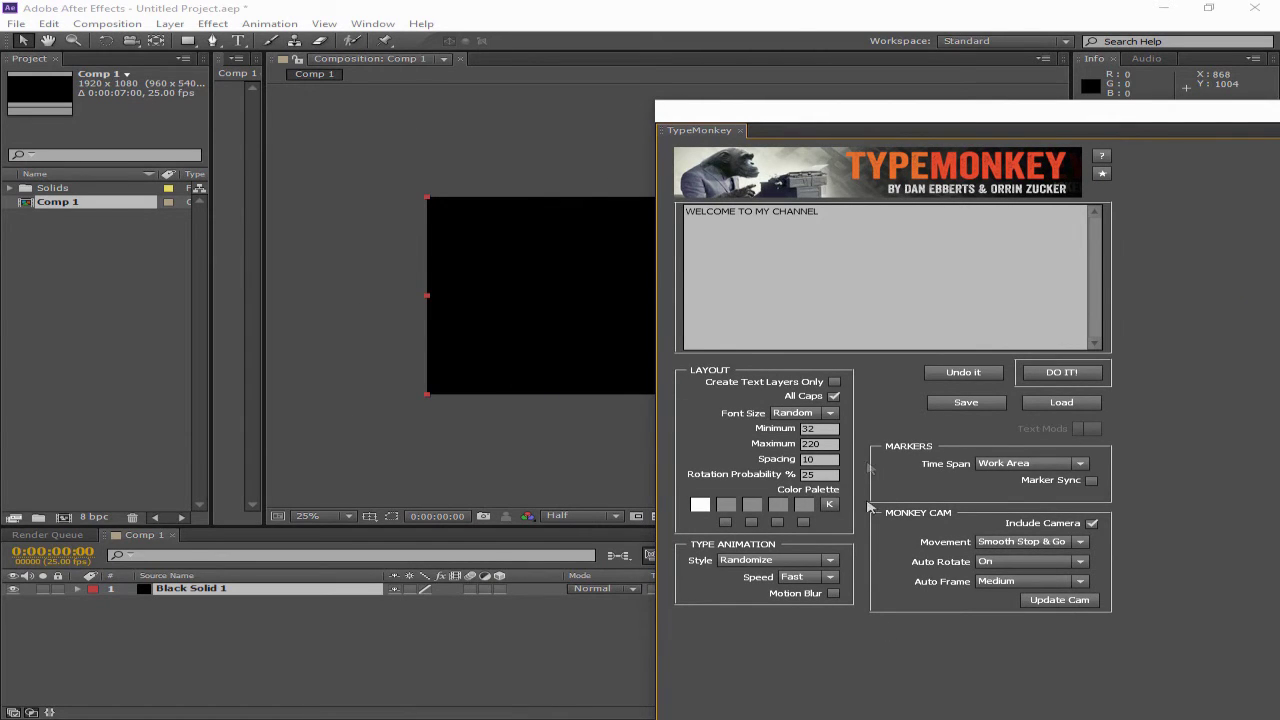
{"action": "left_click", "coordinate": [834, 395]}
{"action": "left_click", "coordinate": [829, 413]}
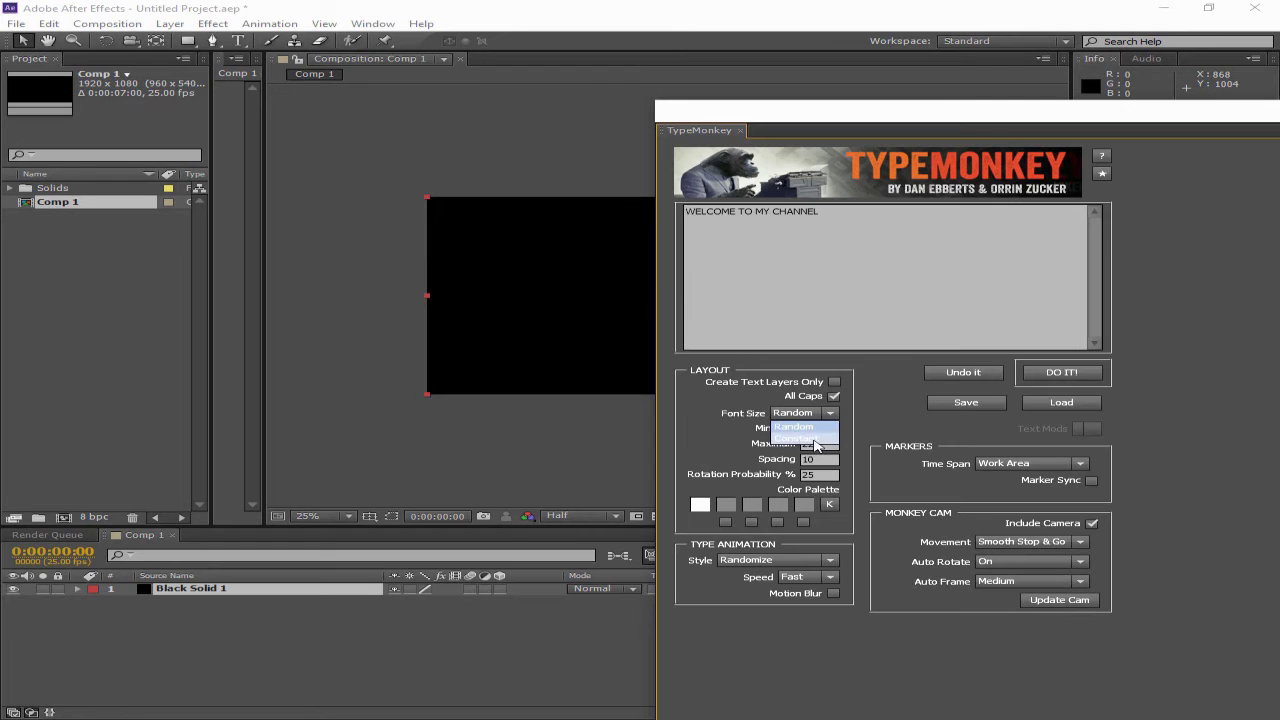
{"action": "left_click", "coordinate": [803, 439]}
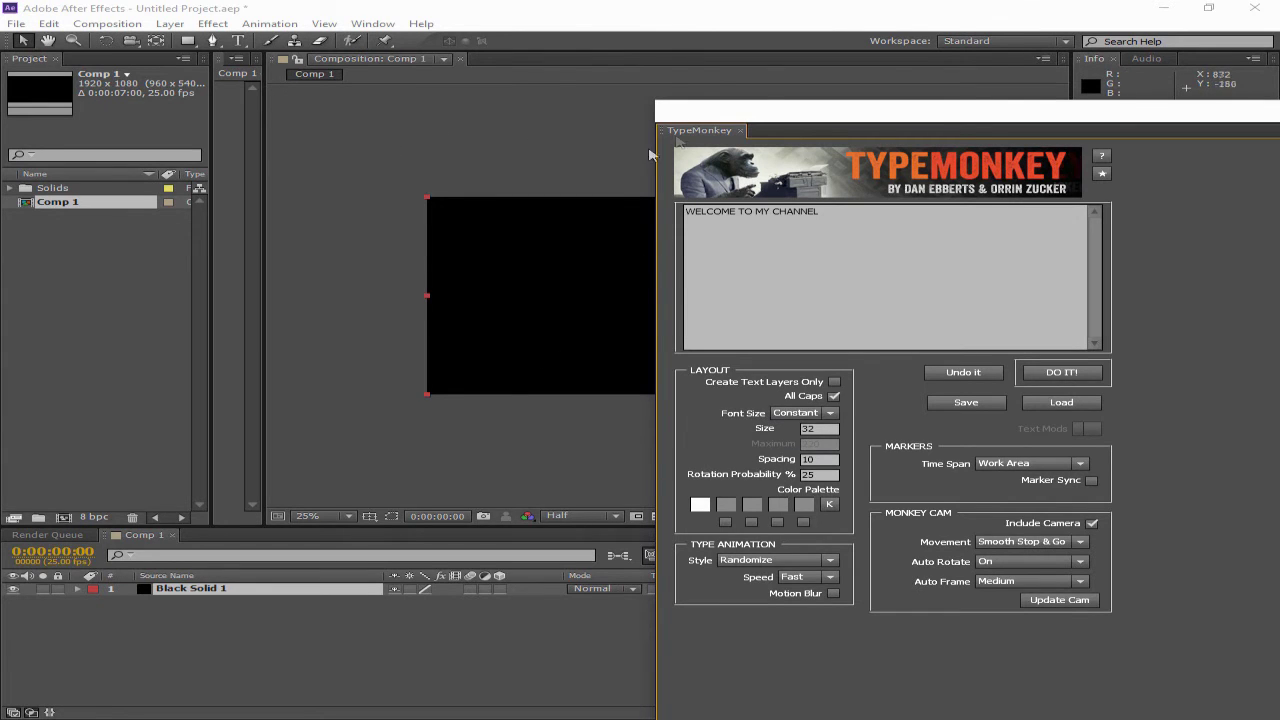
{"action": "left_click_drag", "start_coordinate": [725, 118], "coordinate": [806, 146]}
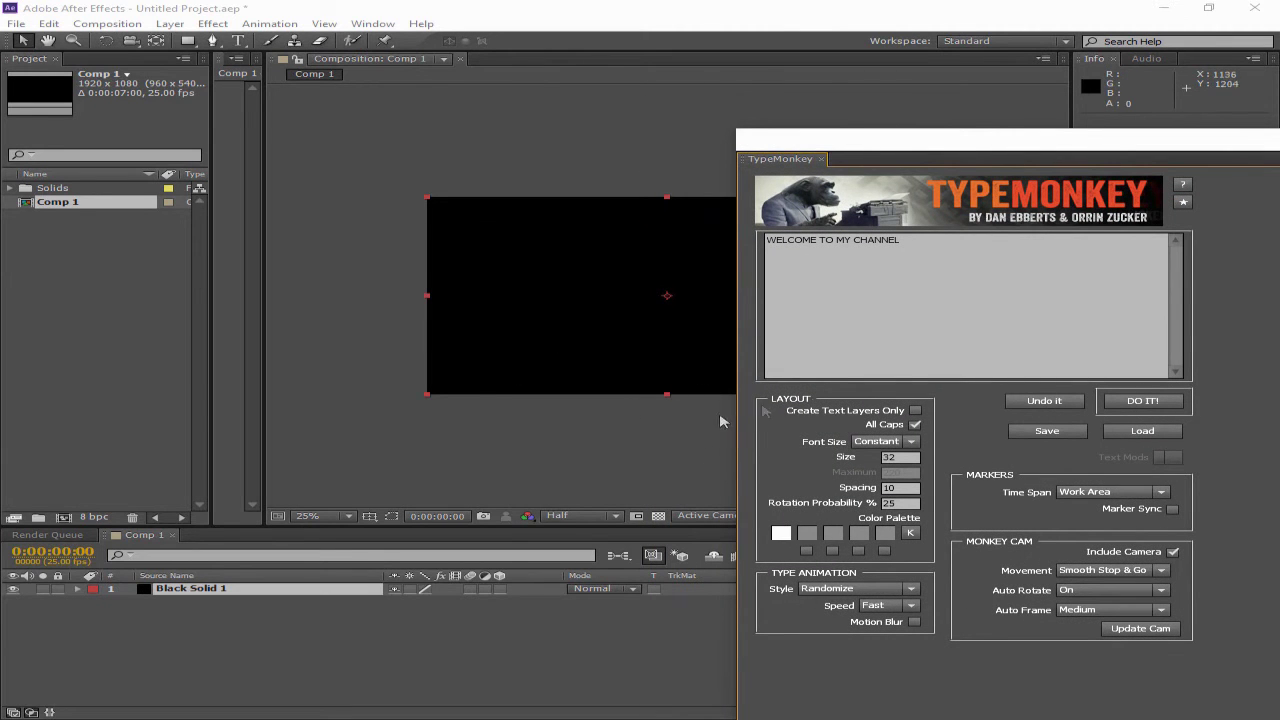
Return the font size mode to Random and examine the Minimum, Maximum and Spacing values
{"action": "left_click", "coordinate": [882, 441]}
{"action": "left_click", "coordinate": [887, 456]}
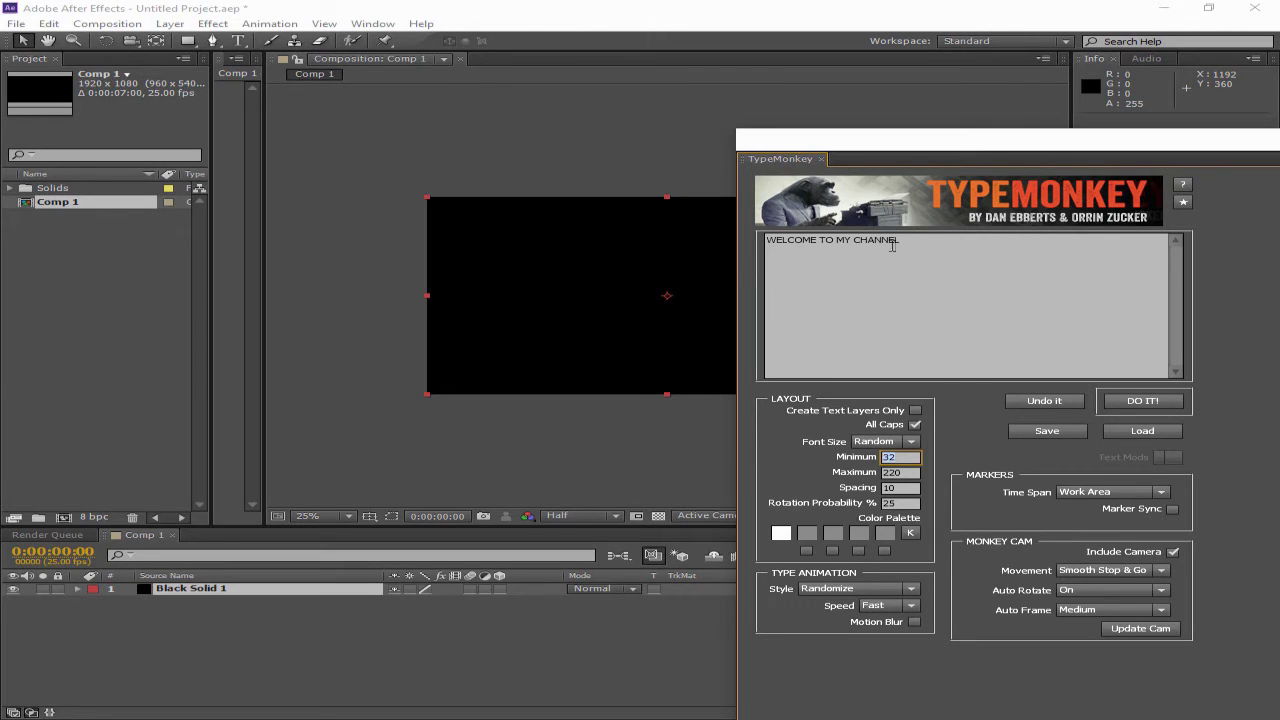
{"action": "left_click", "coordinate": [900, 472]}
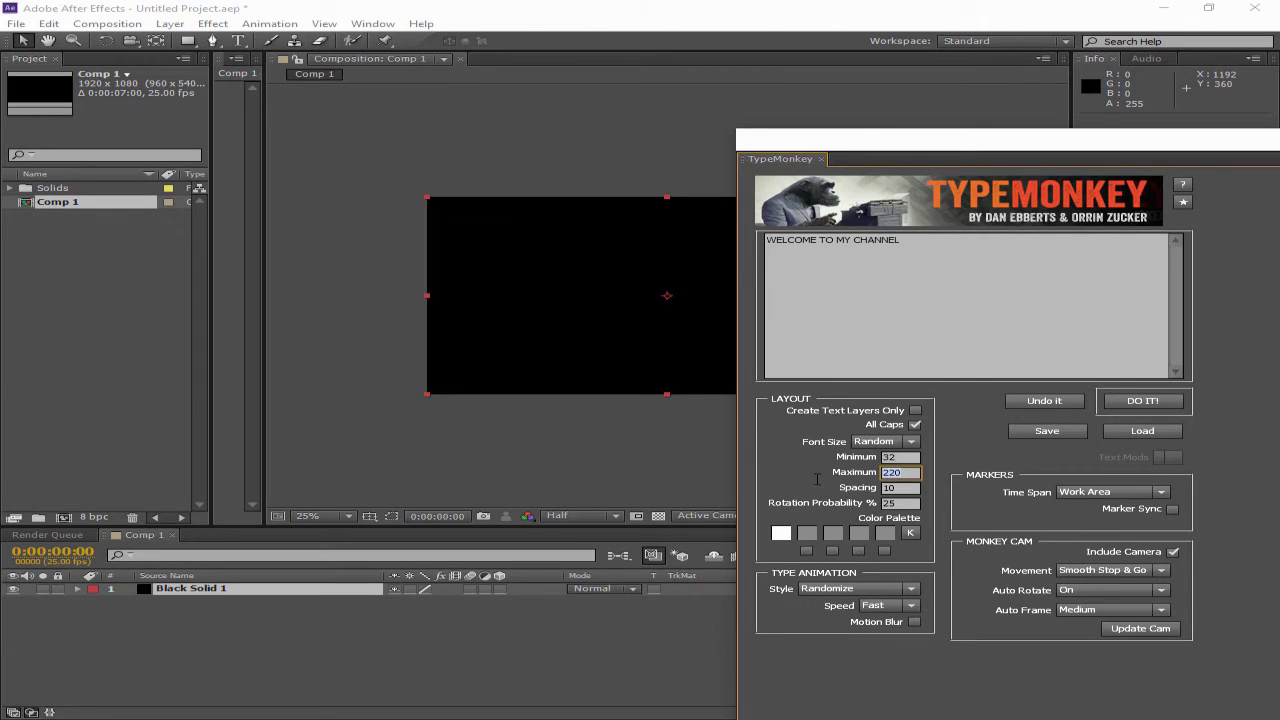
{"action": "left_click", "coordinate": [900, 488]}
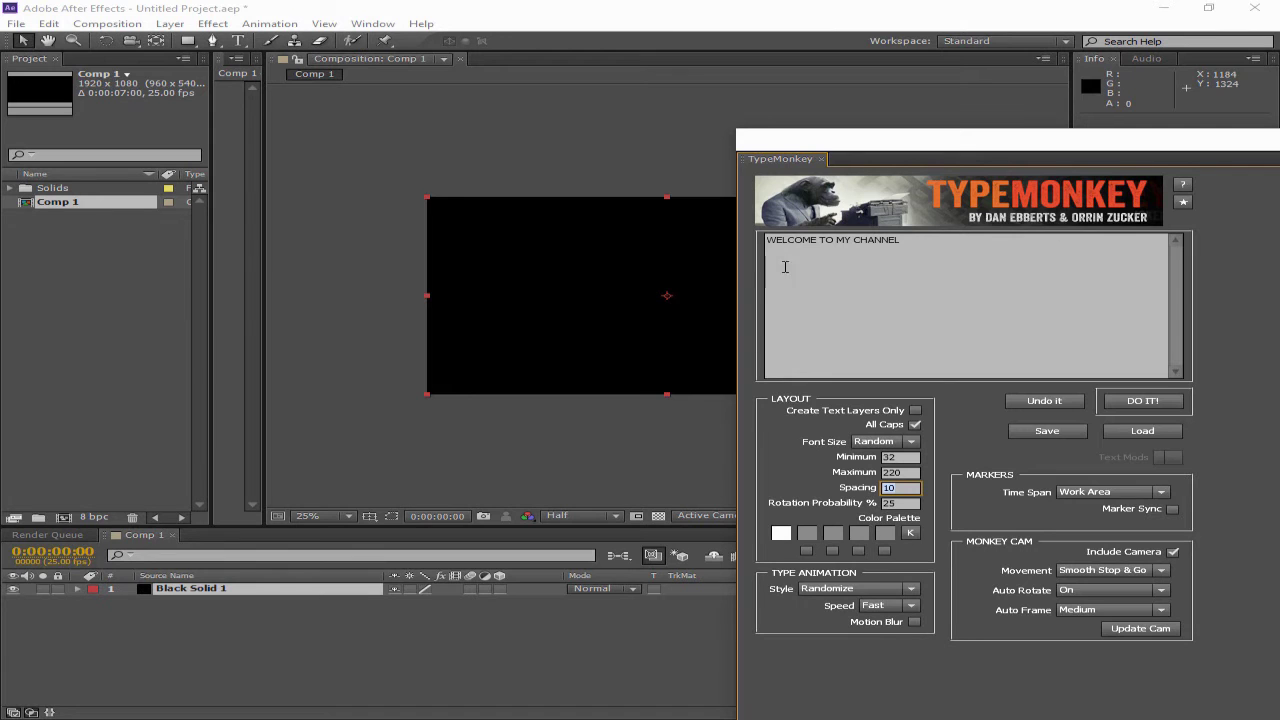
Set the first color palette swatch to dark crimson and the second to magenta (255, 0, 255)
{"action": "left_click", "coordinate": [786, 537]}
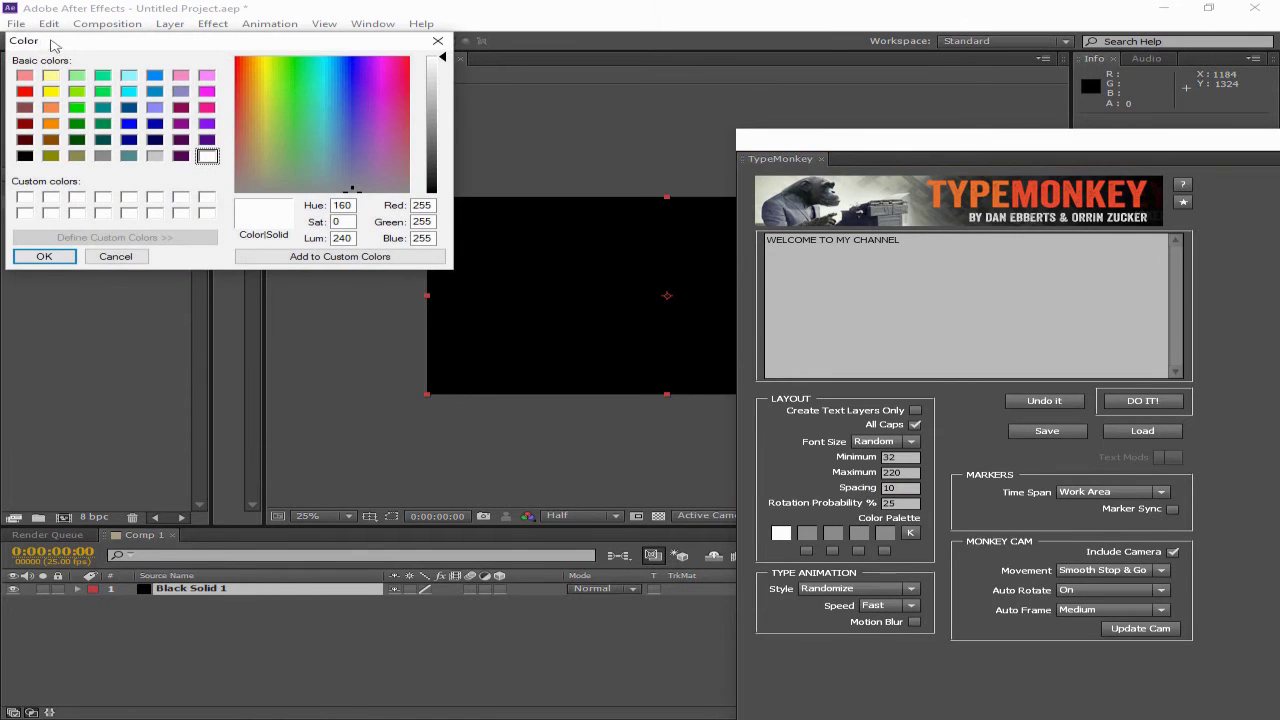
{"action": "left_click", "coordinate": [180, 107]}
{"action": "left_click", "coordinate": [44, 256]}
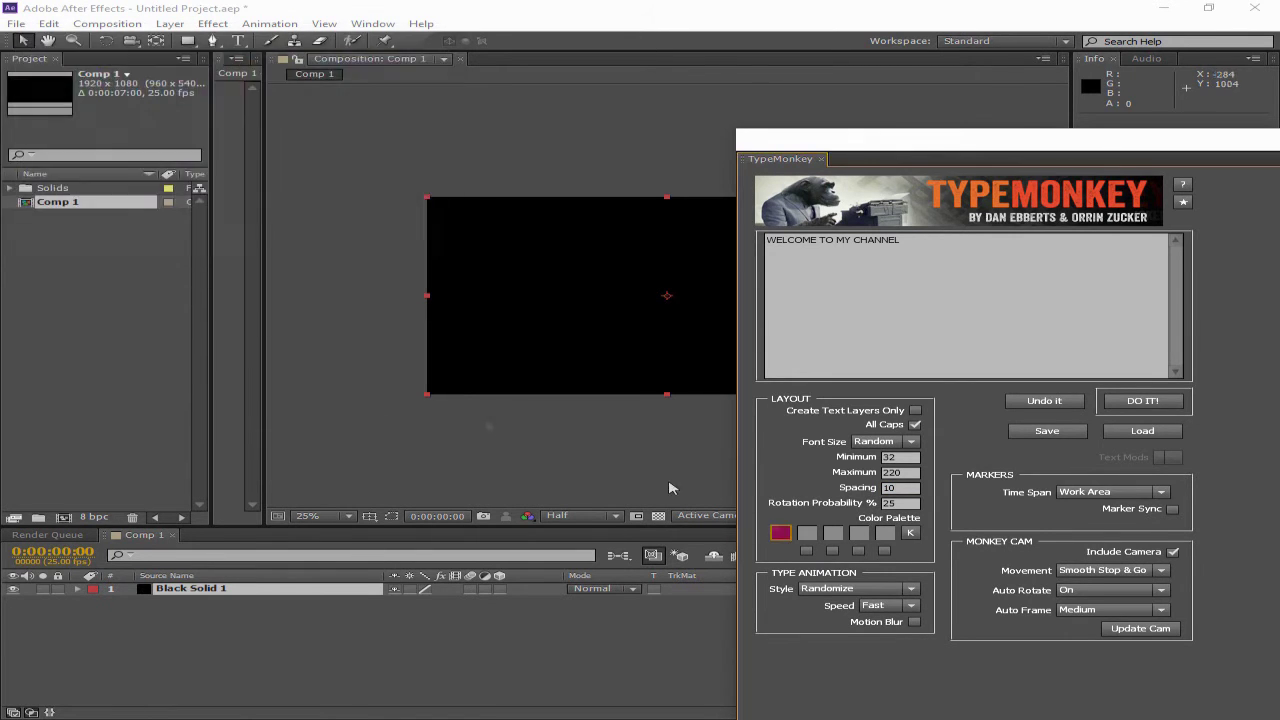
{"action": "left_click", "coordinate": [807, 533]}
{"action": "left_click", "coordinate": [206, 91]}
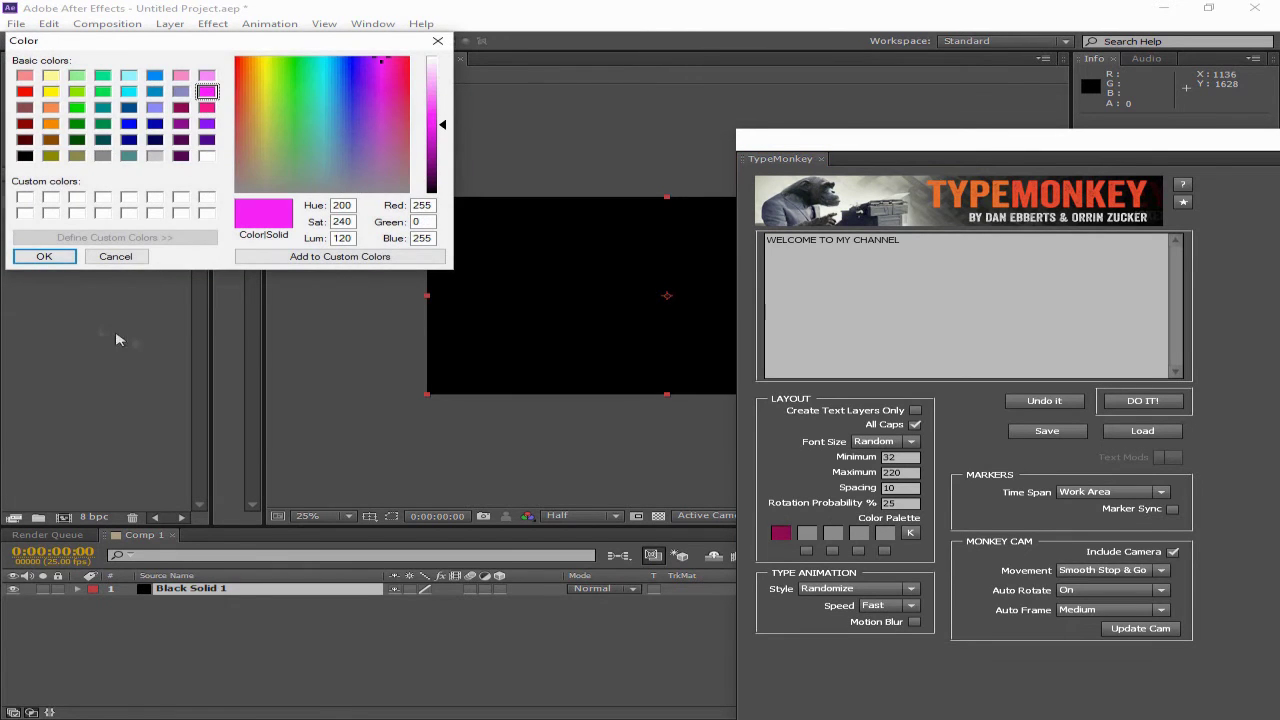
{"action": "left_click", "coordinate": [44, 256]}
Set the third color palette swatch to light yellow and the fourth to red
{"action": "left_click", "coordinate": [54, 76]}
{"action": "left_click", "coordinate": [47, 253]}
{"action": "left_click", "coordinate": [857, 532]}
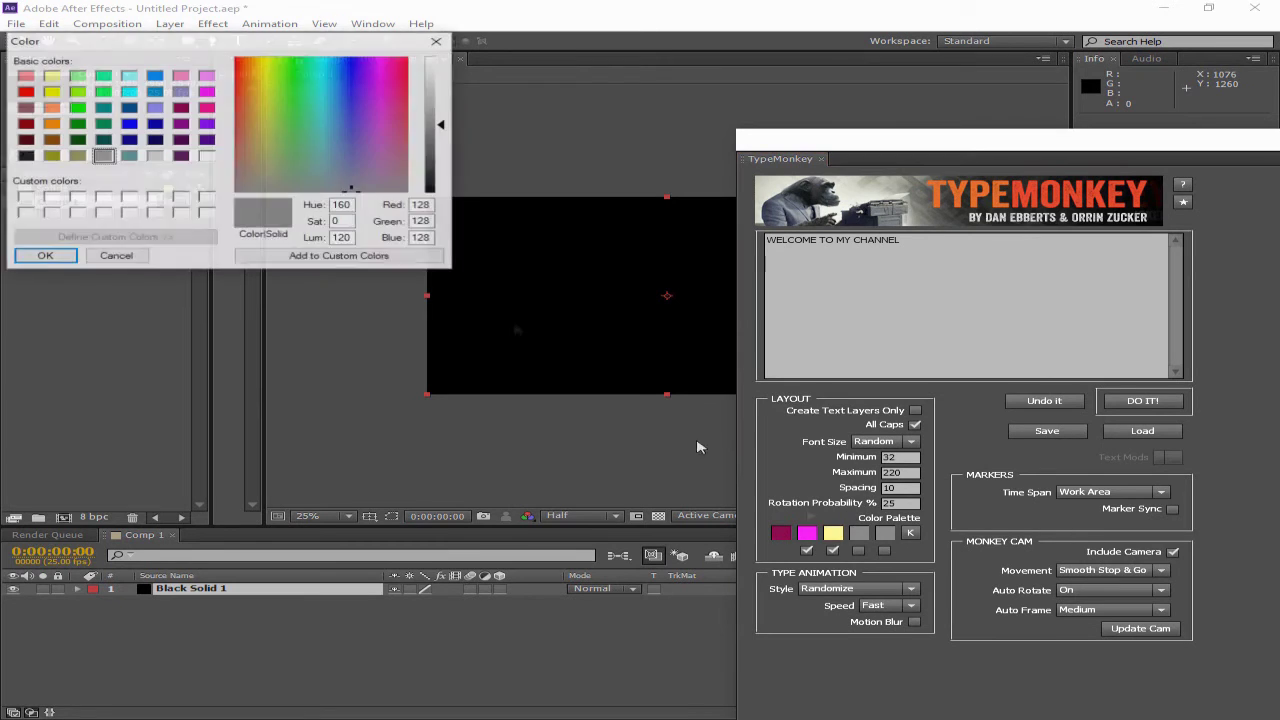
{"action": "left_click", "coordinate": [25, 91]}
{"action": "left_click", "coordinate": [45, 257]}
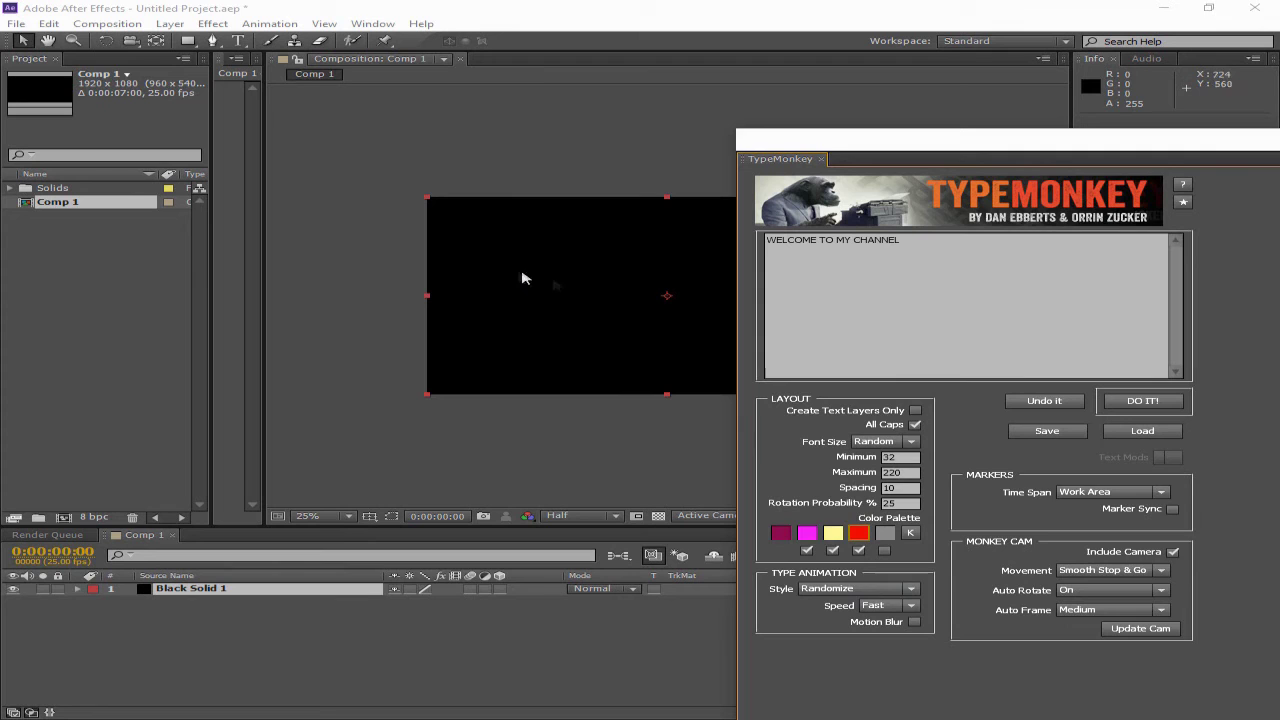
Review the available type animation styles and speeds, keeping Randomize as the style and Fast as the speed
{"action": "left_click", "coordinate": [846, 590]}
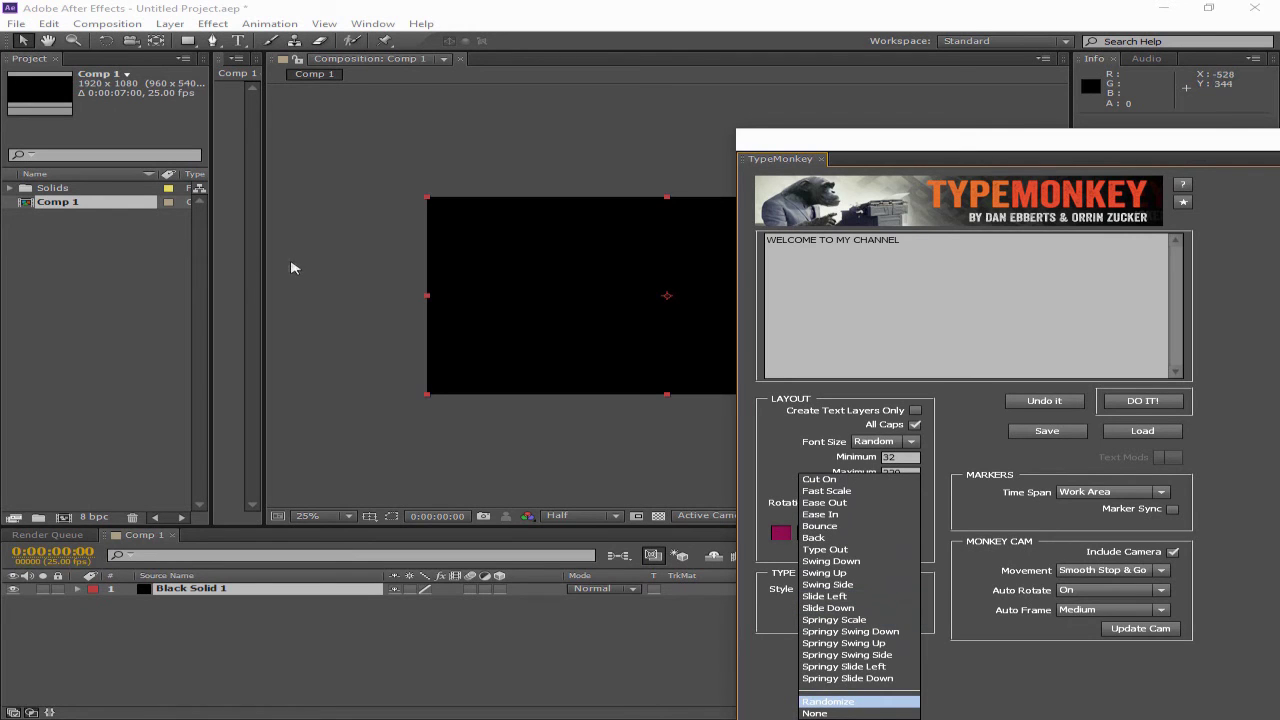
{"action": "left_click", "coordinate": [770, 667]}
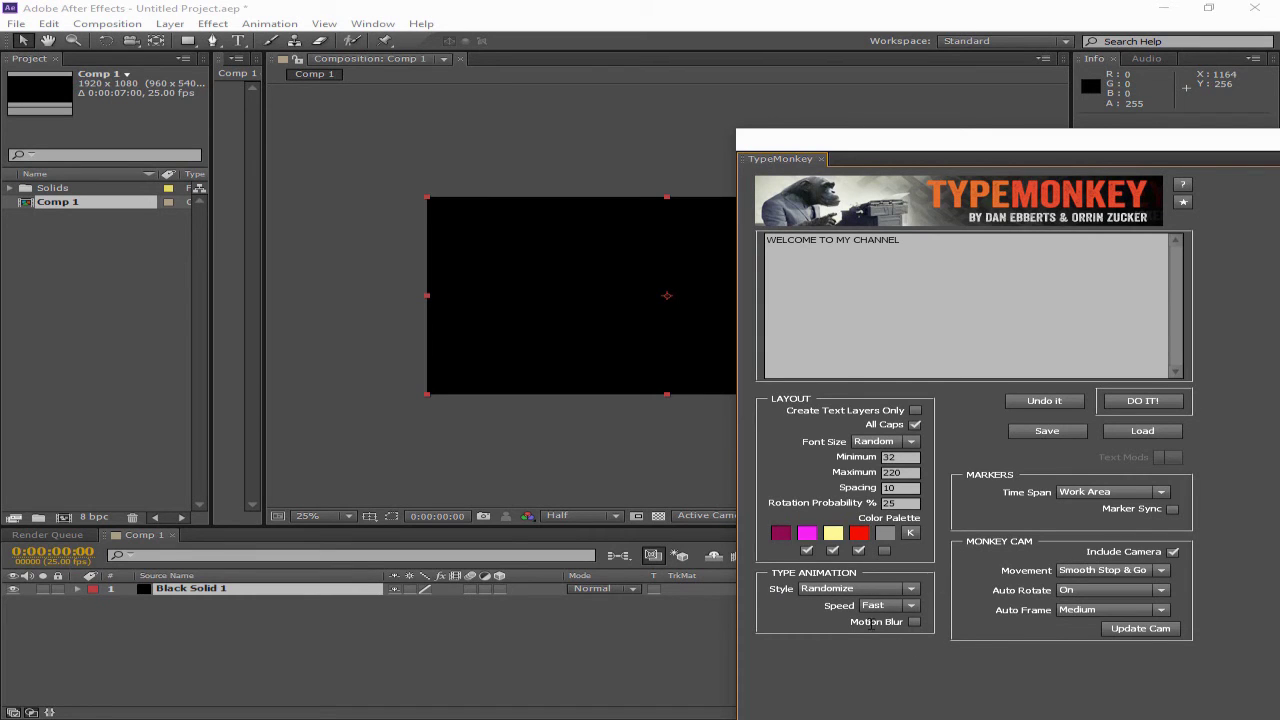
{"action": "left_click", "coordinate": [875, 606]}
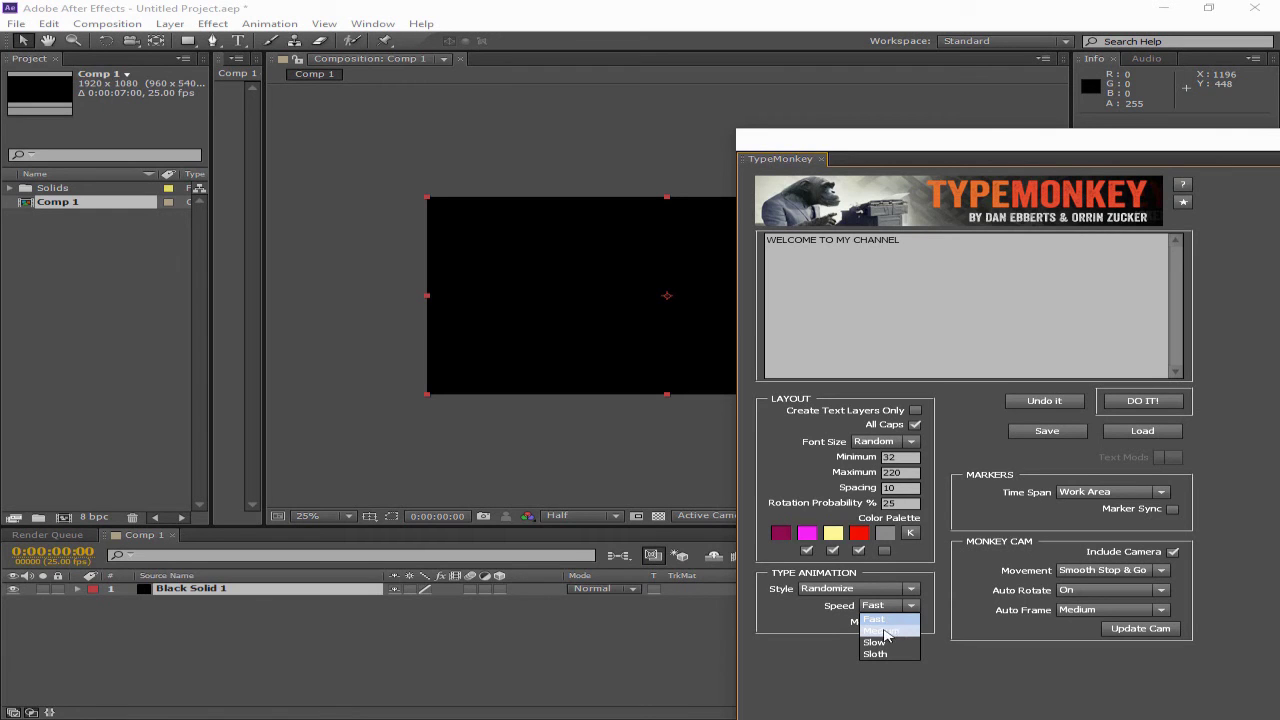
{"action": "left_click", "coordinate": [955, 658]}
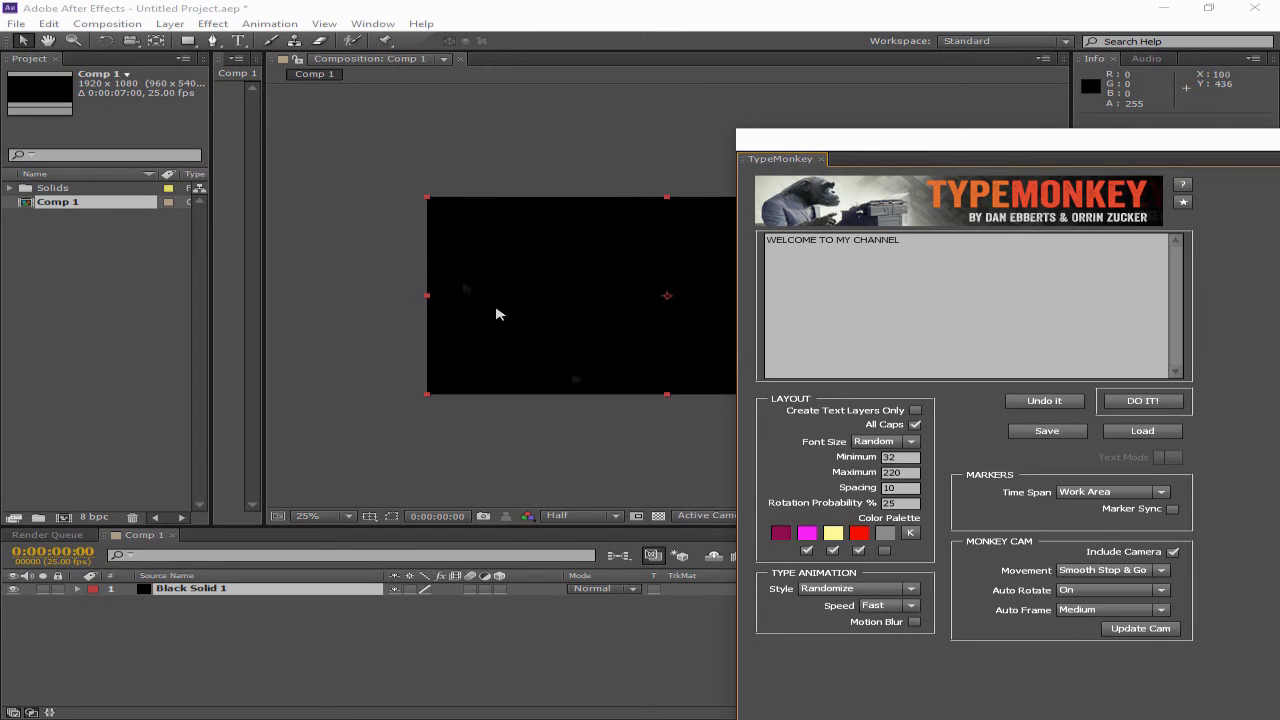
Enable motion blur for the type animation and generate the kinetic text layers in Comp 1
{"action": "left_click", "coordinate": [915, 622]}
{"action": "left_click_drag", "start_coordinate": [1012, 148], "coordinate": [604, 526]}
{"action": "left_click_drag", "start_coordinate": [848, 524], "coordinate": [892, 310]}
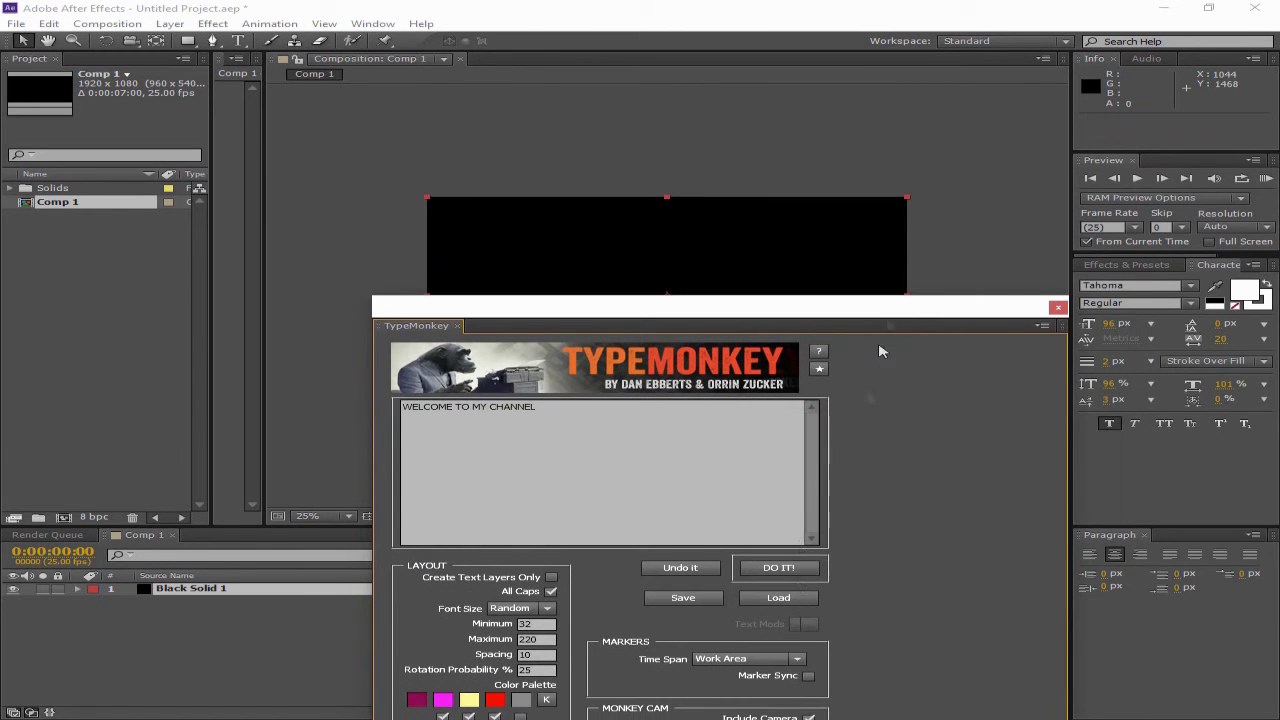
{"action": "left_click", "coordinate": [779, 567]}
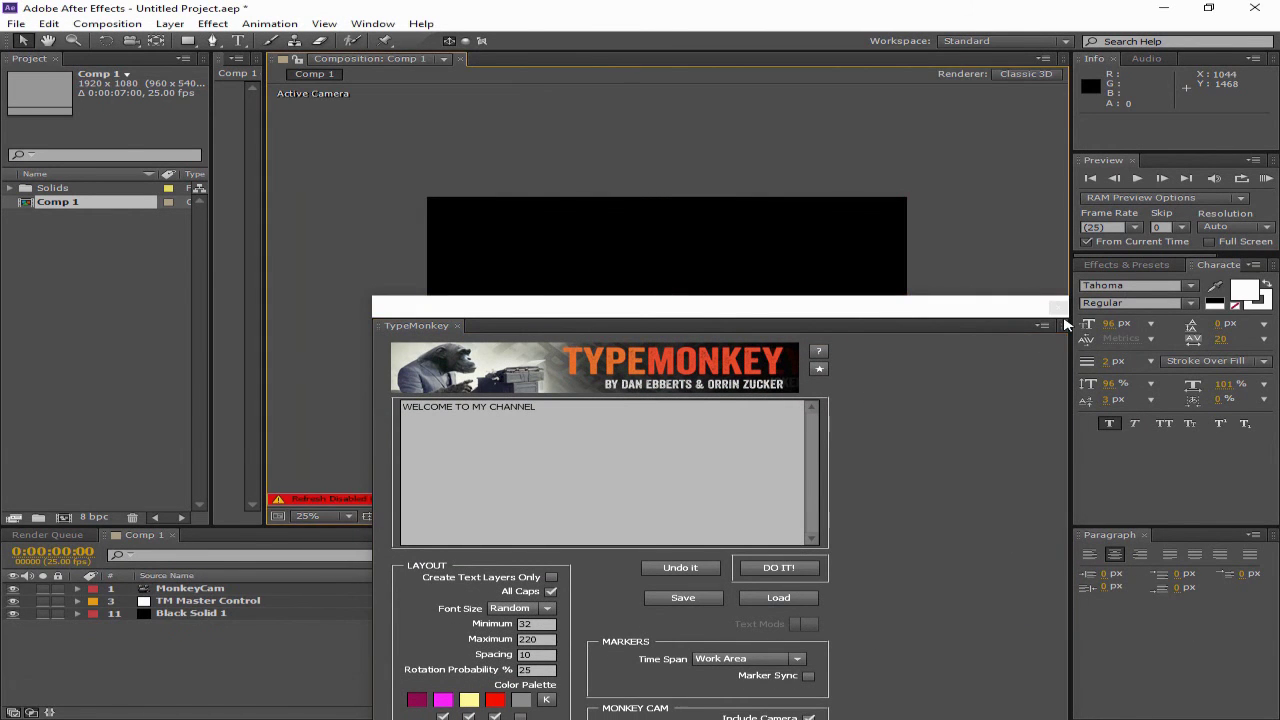
Uncover the composition and timeline and preview the generated animation, first with normal playback and again with a RAM preview
{"action": "left_click_drag", "start_coordinate": [941, 321], "coordinate": [1129, 500]}
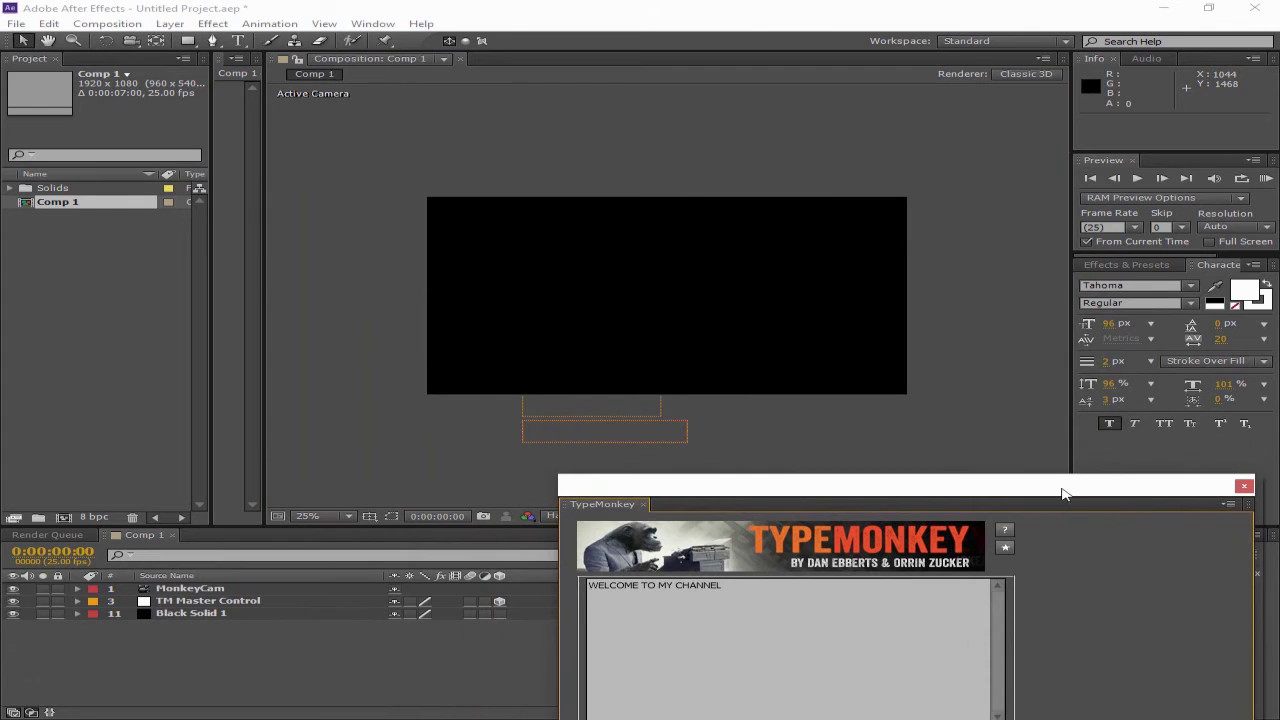
{"action": "left_click", "coordinate": [1137, 178]}
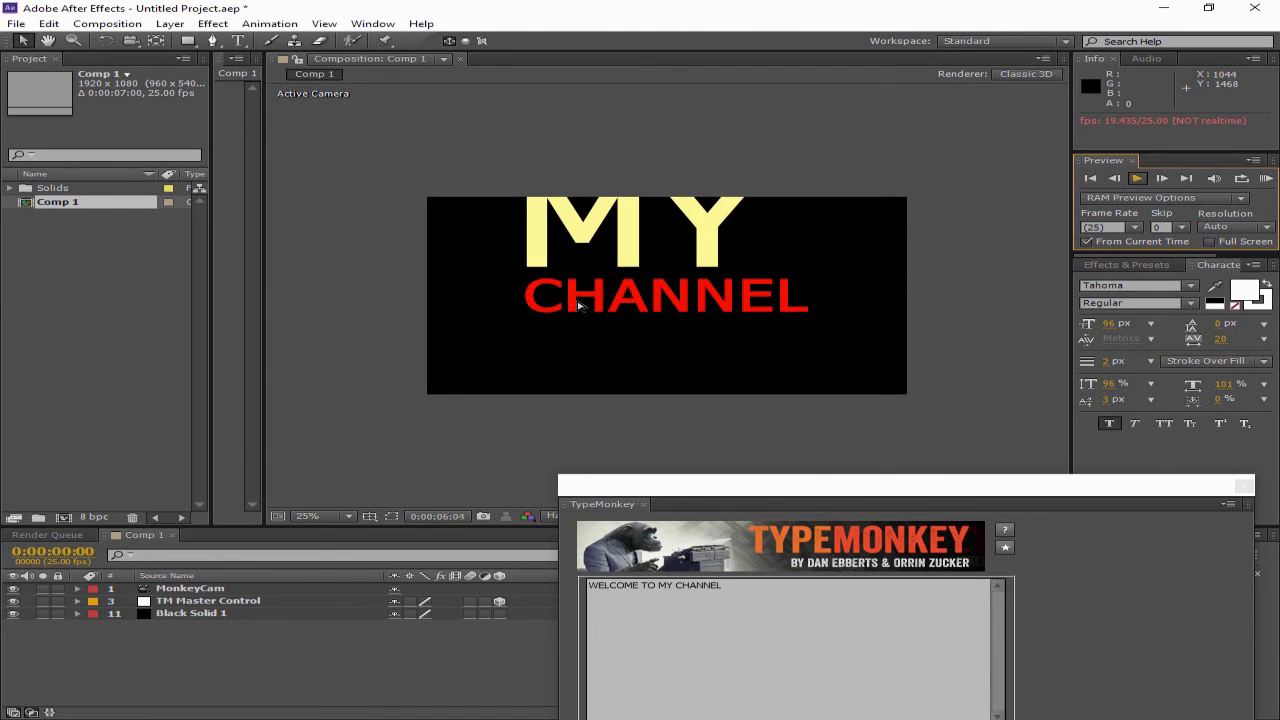
{"action": "left_click_drag", "start_coordinate": [980, 511], "coordinate": [1100, 667]}
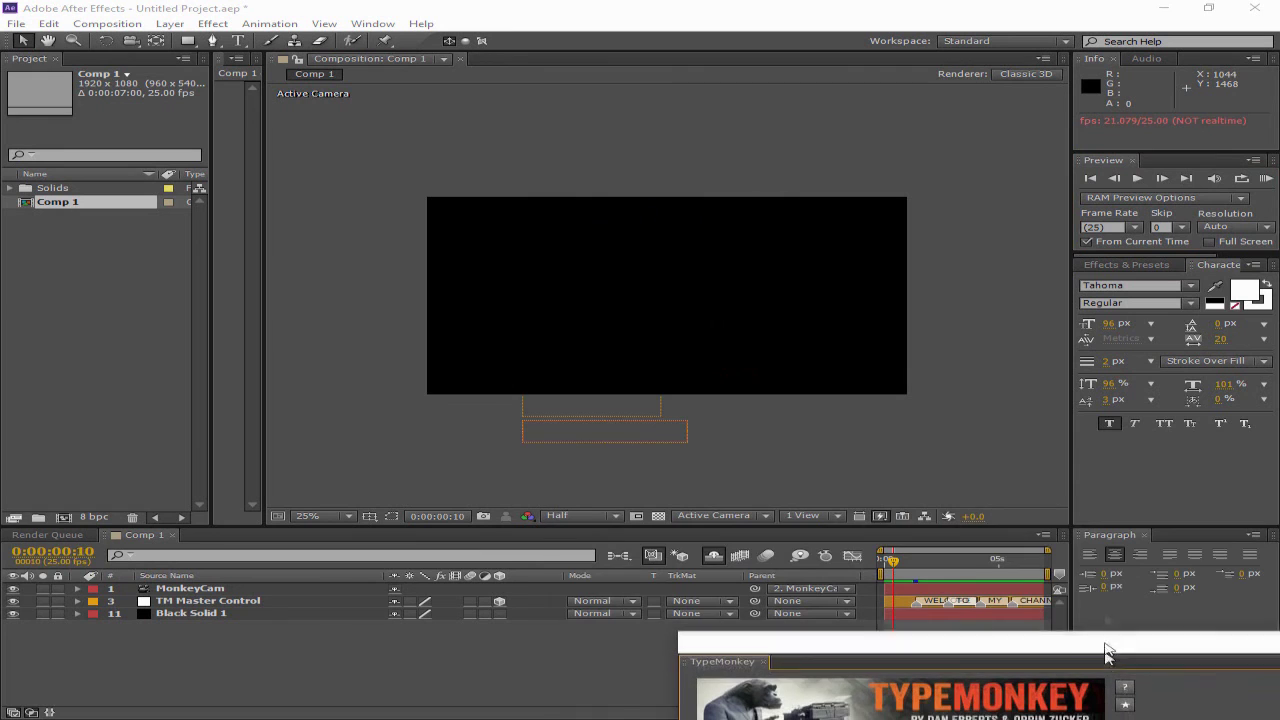
{"action": "left_click", "coordinate": [1265, 178]}
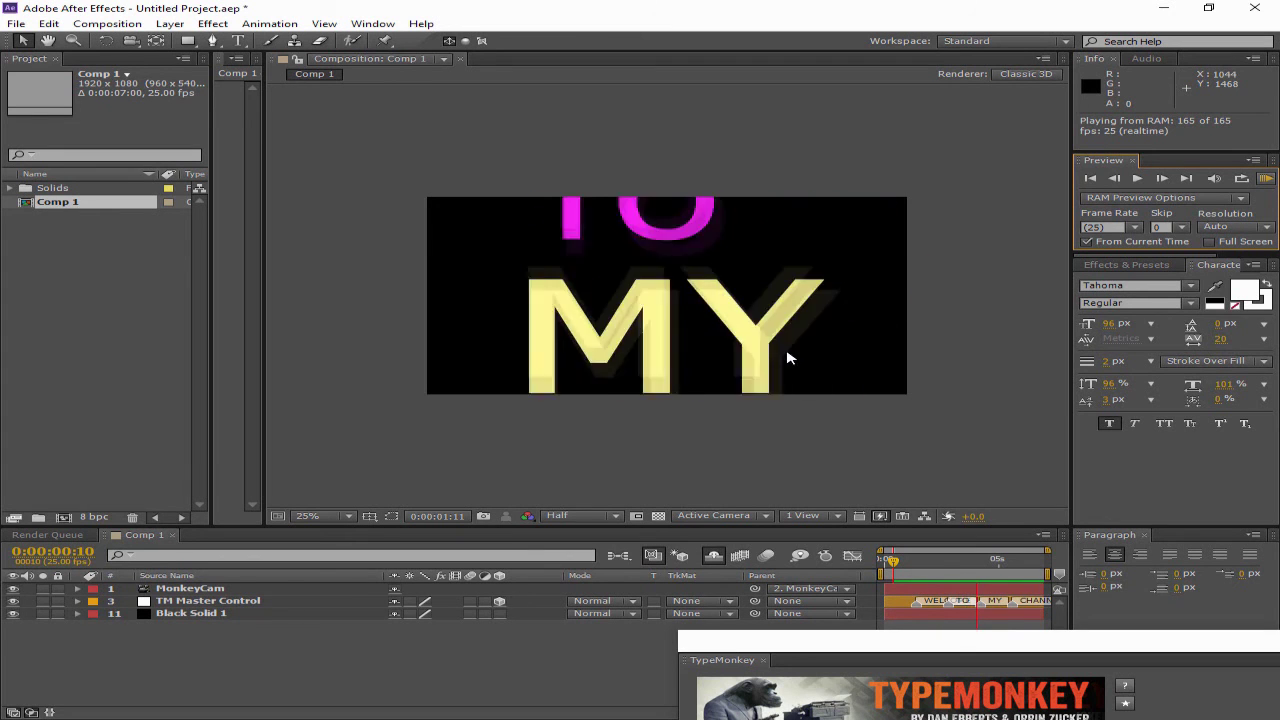
{"action": "key", "text": "space"}
Examine the type animation style list again, keep Randomize selected, and move the TypeMonkey window clear of the composition
{"action": "left_click_drag", "start_coordinate": [994, 640], "coordinate": [997, 185]}
{"action": "left_click", "coordinate": [833, 652]}
{"action": "left_click", "coordinate": [815, 655]}
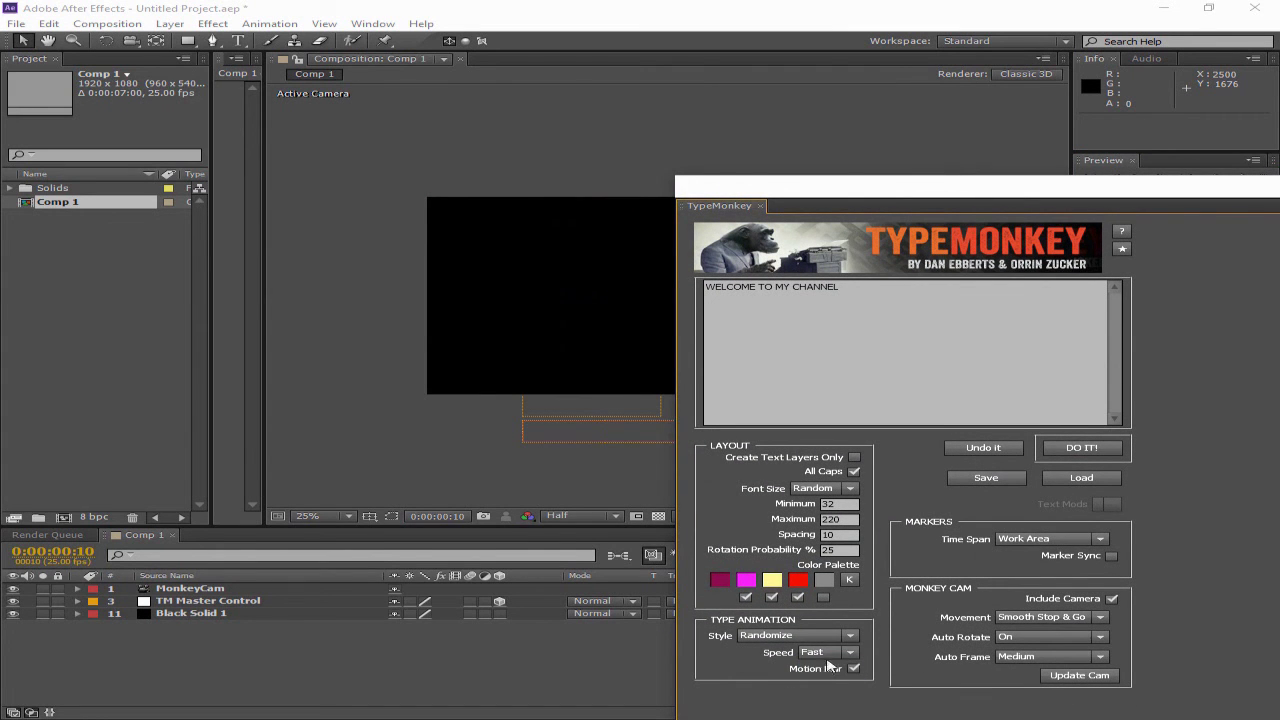
{"action": "left_click", "coordinate": [849, 636]}
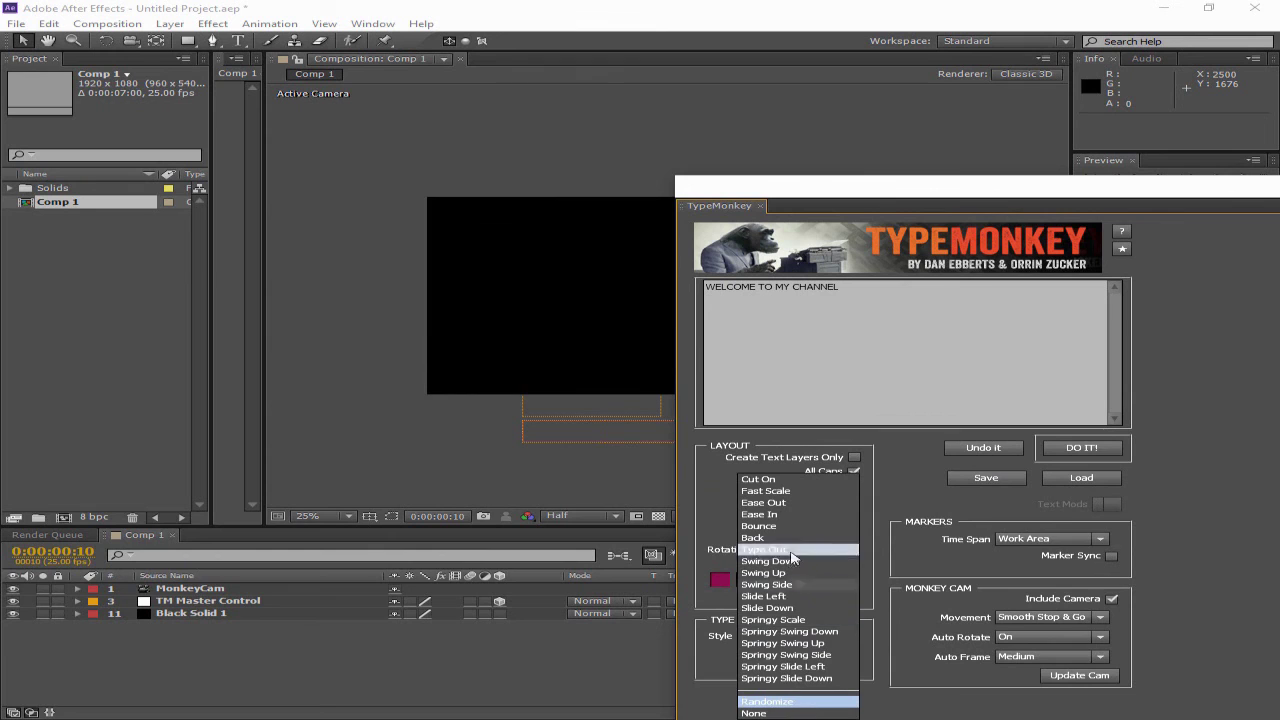
{"action": "left_click", "coordinate": [782, 703]}
{"action": "left_click", "coordinate": [783, 642]}
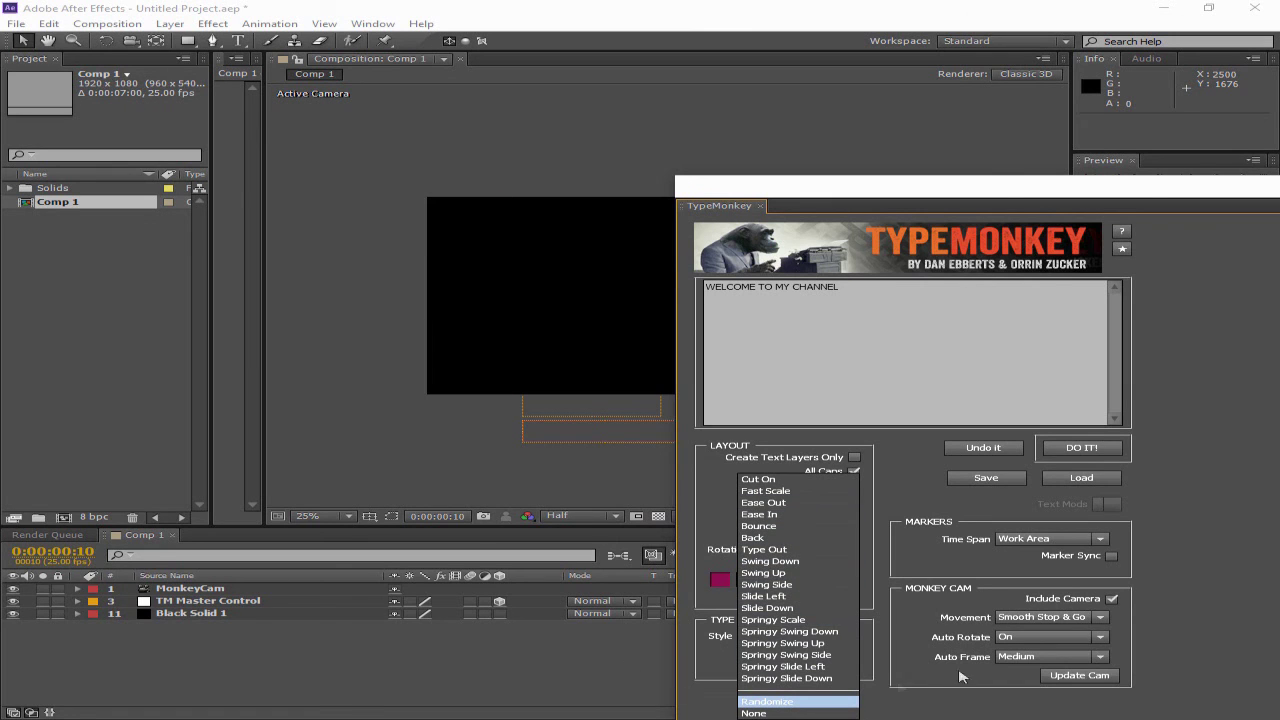
{"action": "left_click", "coordinate": [1188, 407]}
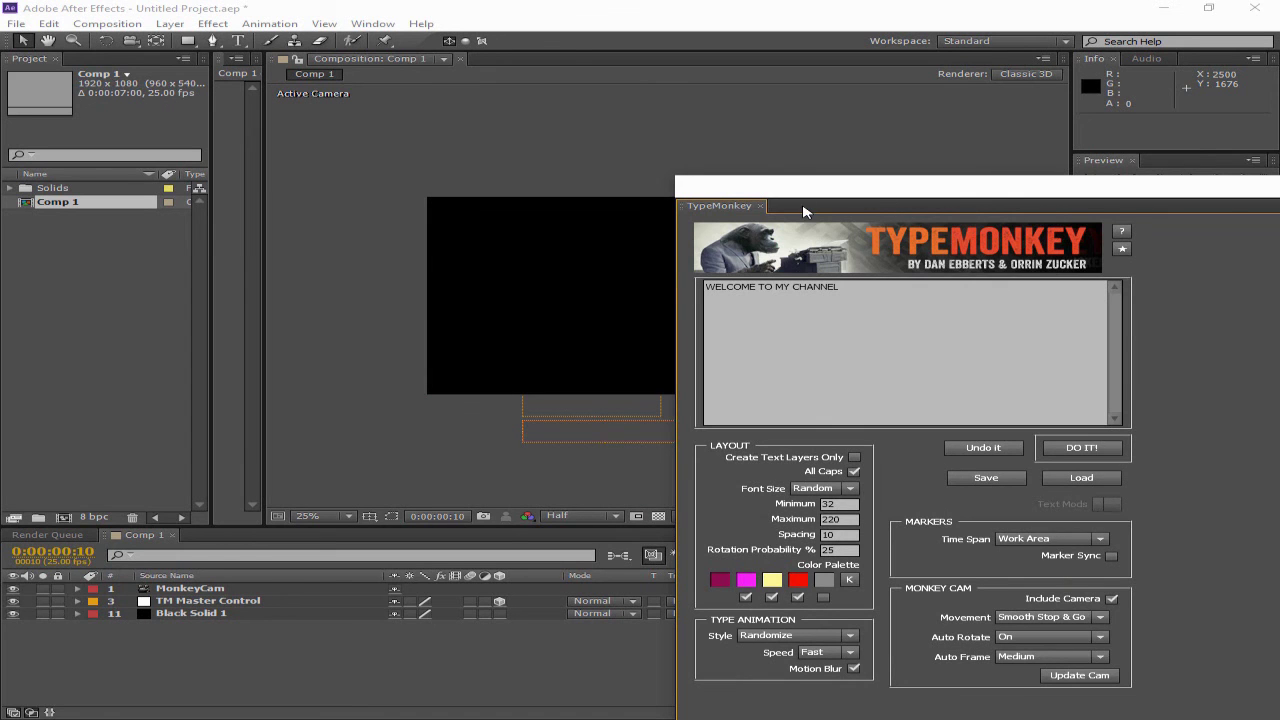
{"action": "left_click_drag", "start_coordinate": [824, 192], "coordinate": [538, 456]}
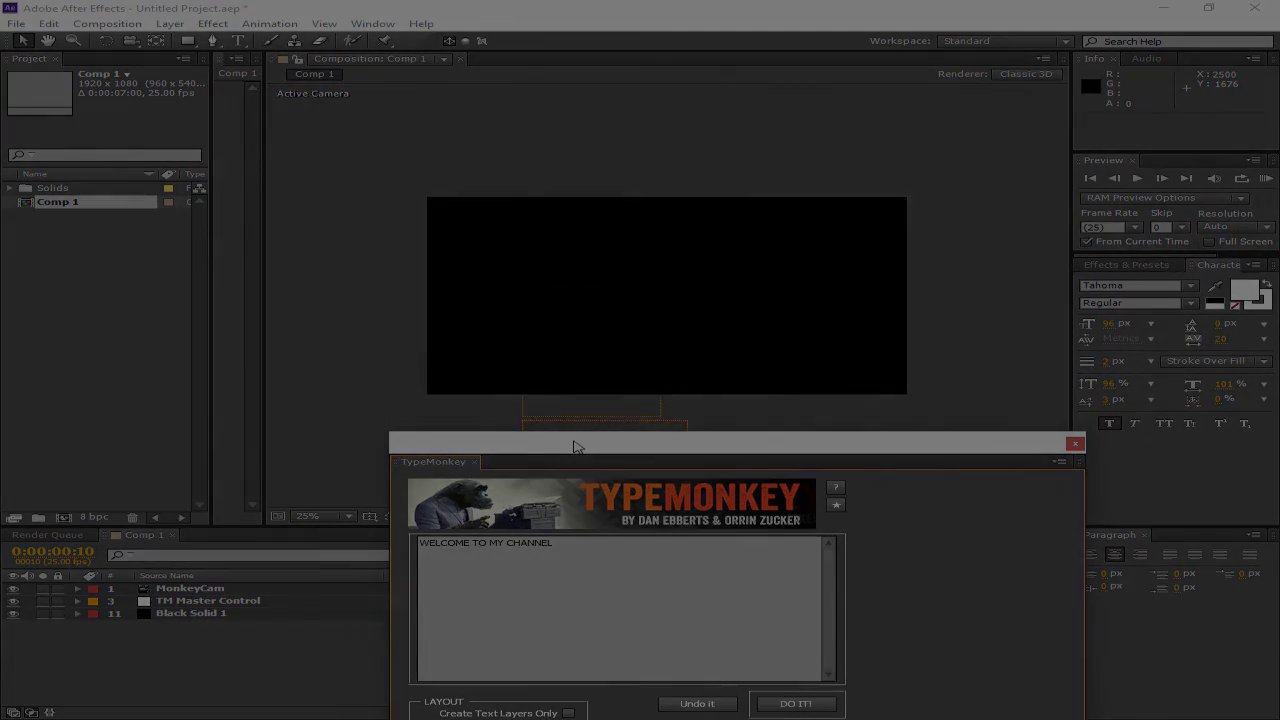